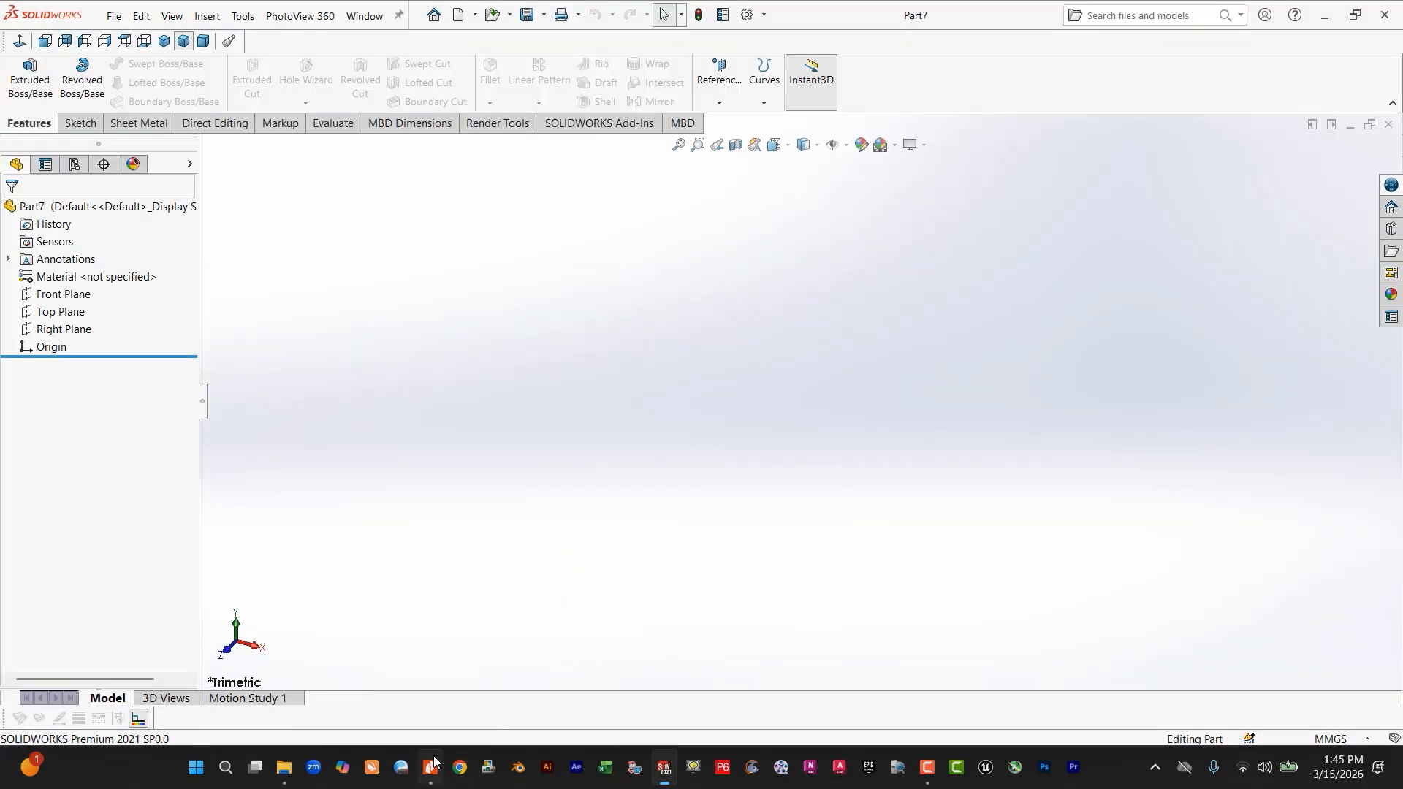
Check the base block's depth, width and height in the reference drawing DGW-3.pdf in Nitro Pro, and return to SOLIDWORKS.
left_click(431, 765)
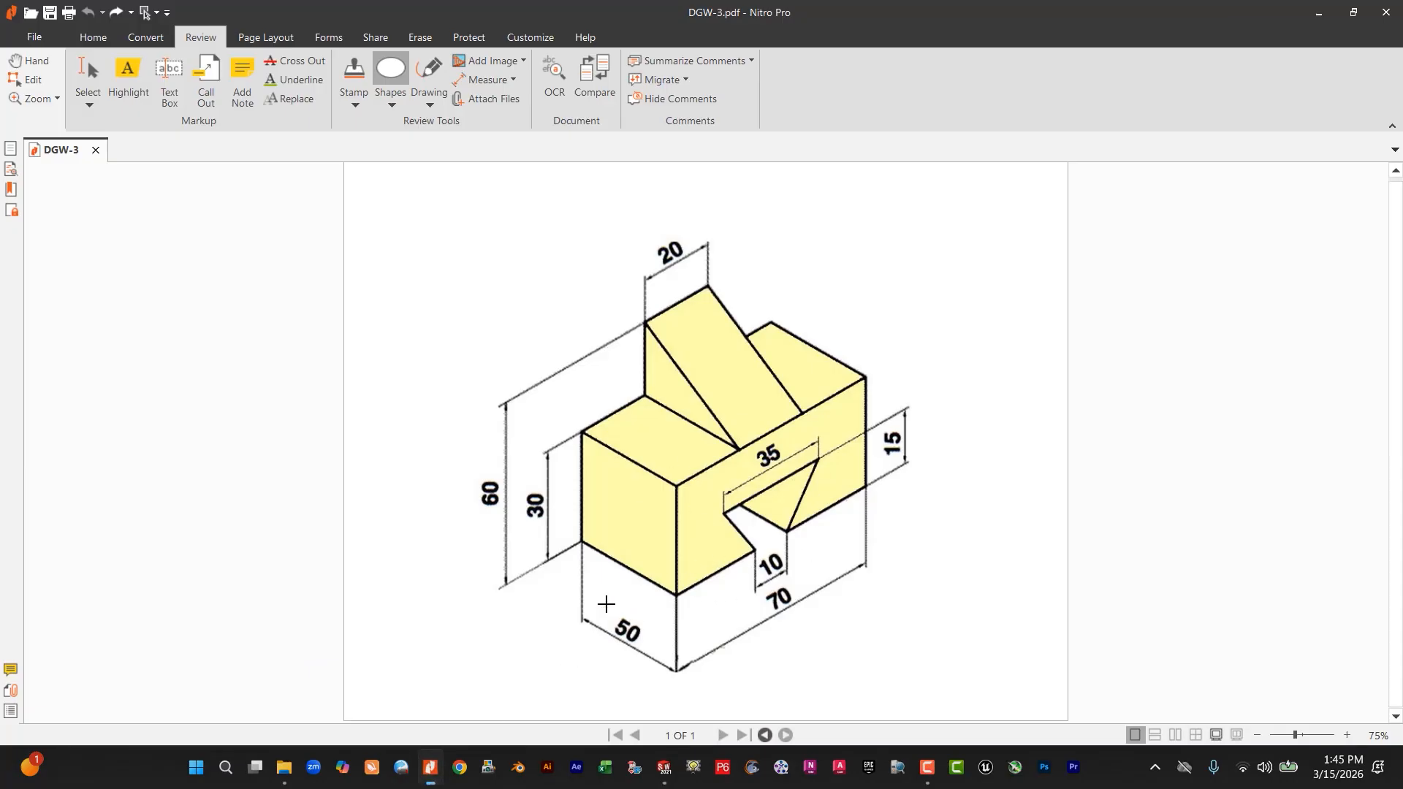
left_click_drag(592, 602, 666, 662)
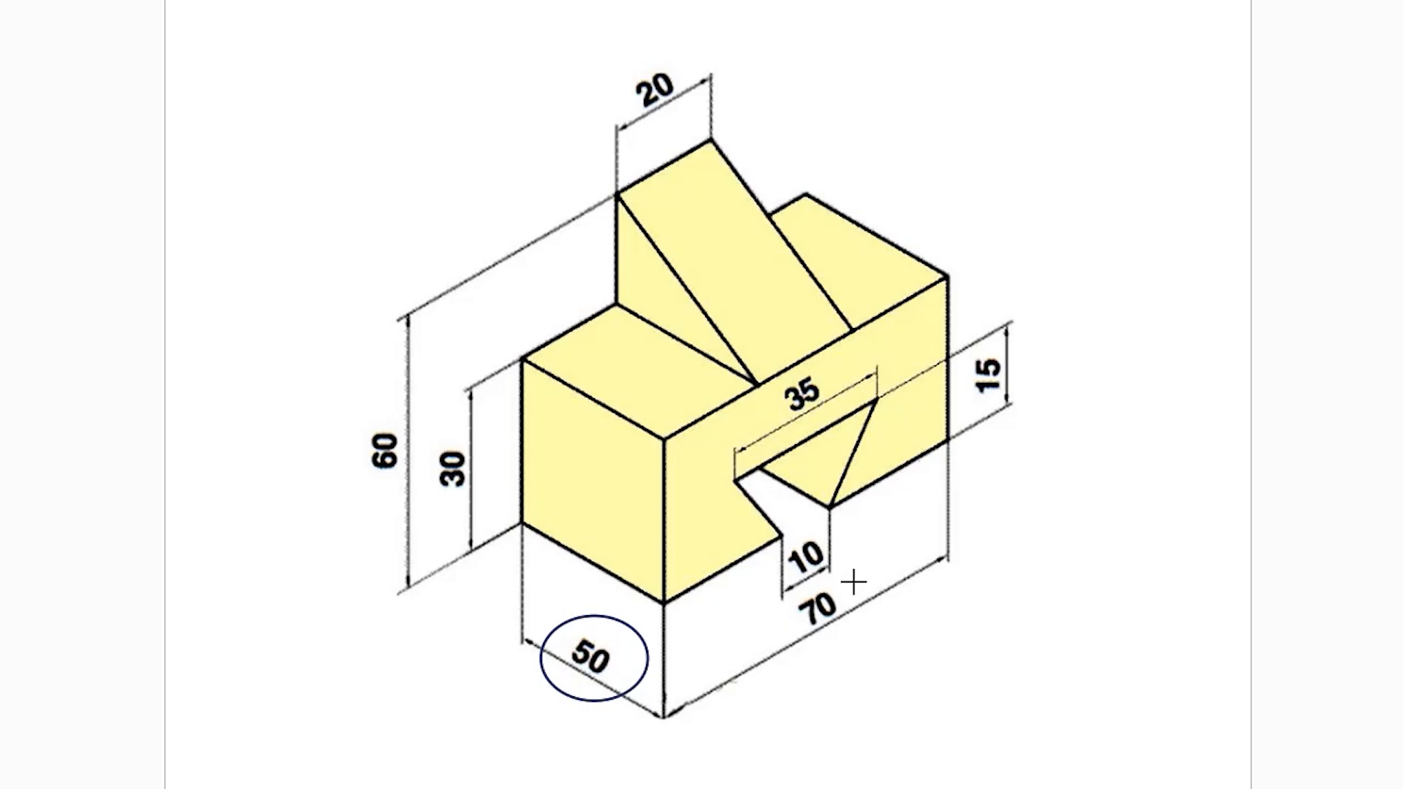
left_click_drag(854, 581, 784, 644)
mouse_move(474, 433)
left_mouse_down()
mouse_move(412, 493)
mouse_move(424, 503)
left_mouse_up()
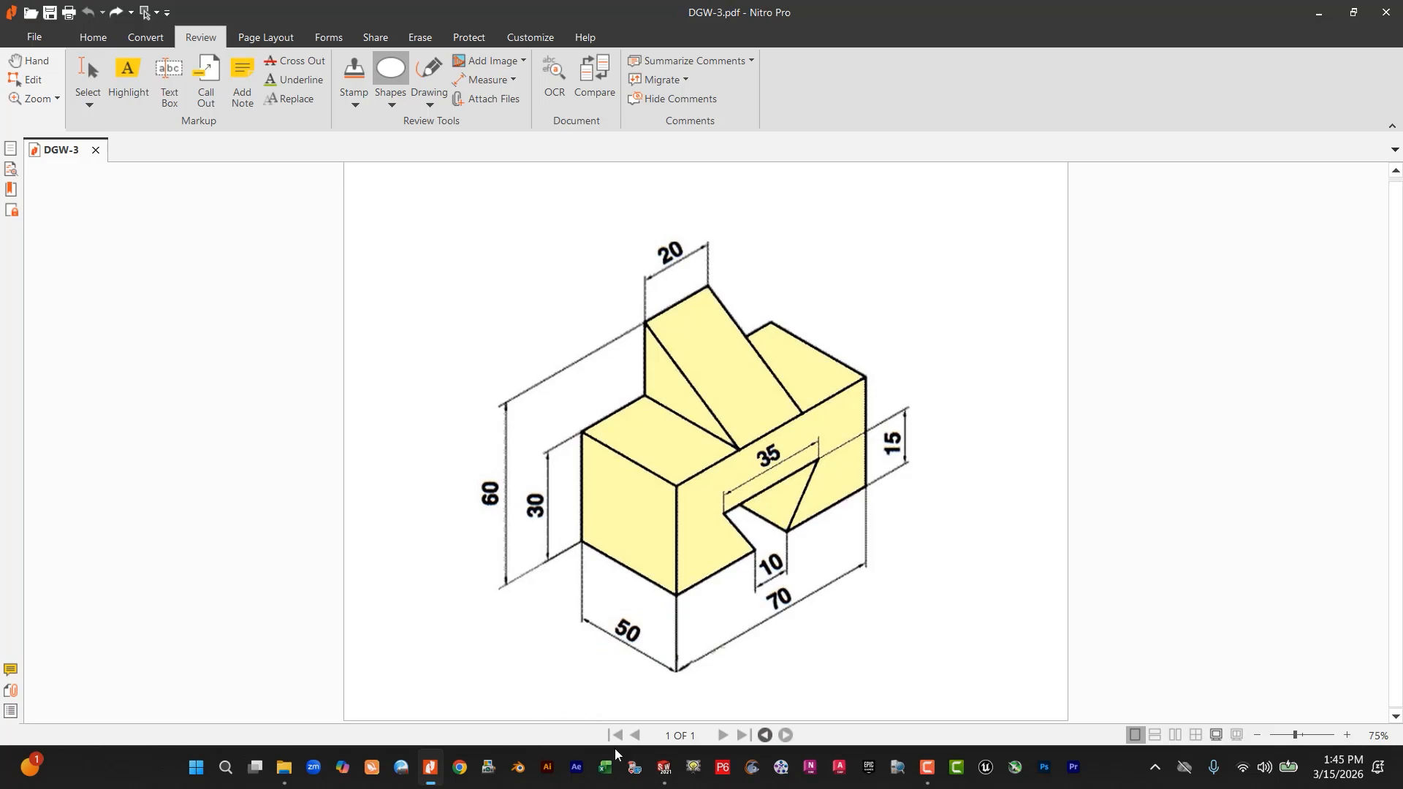
left_click(664, 767)
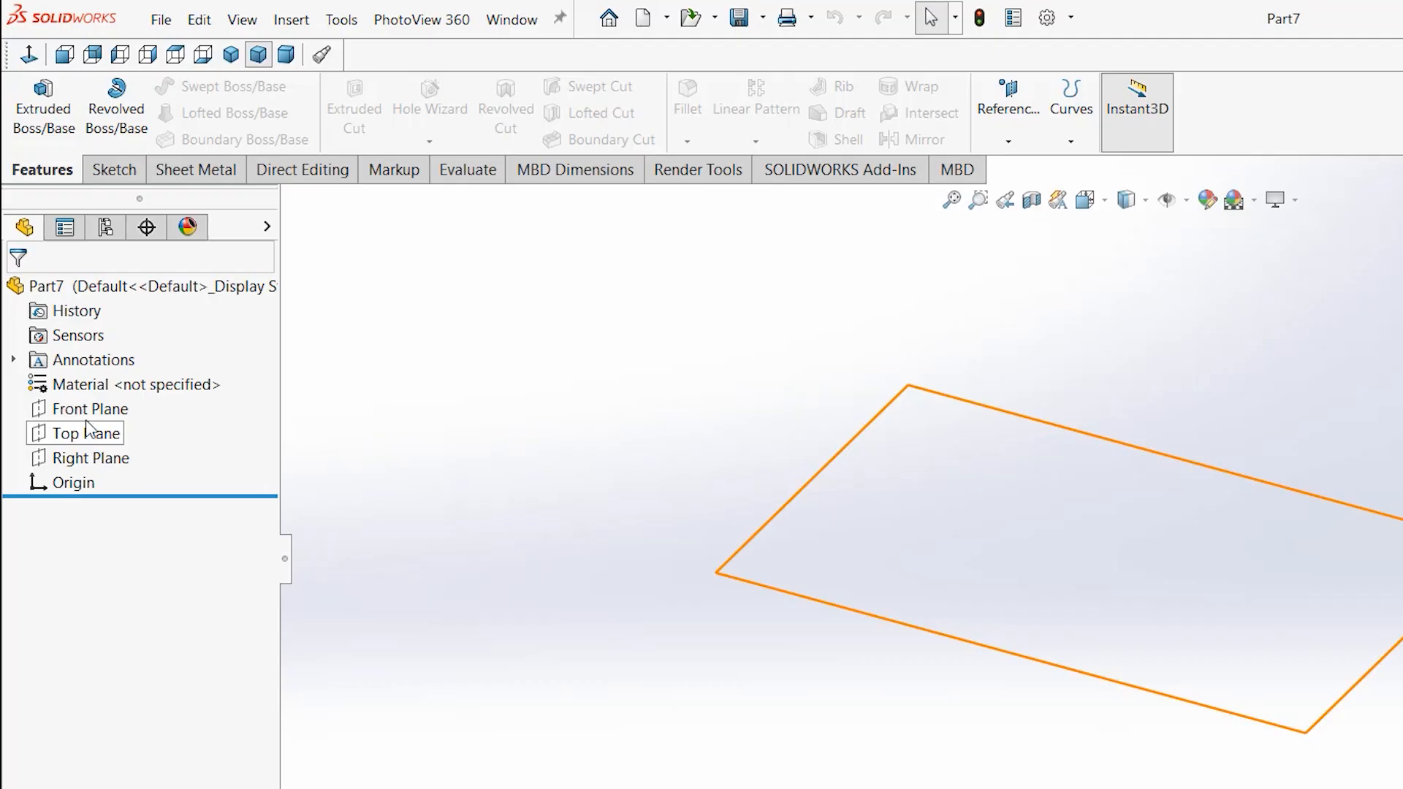
Sketch a center rectangle about 163 mm wide on the Front Plane, centred on the origin.
left_click(64, 294)
left_click(114, 170)
left_click(29, 99)
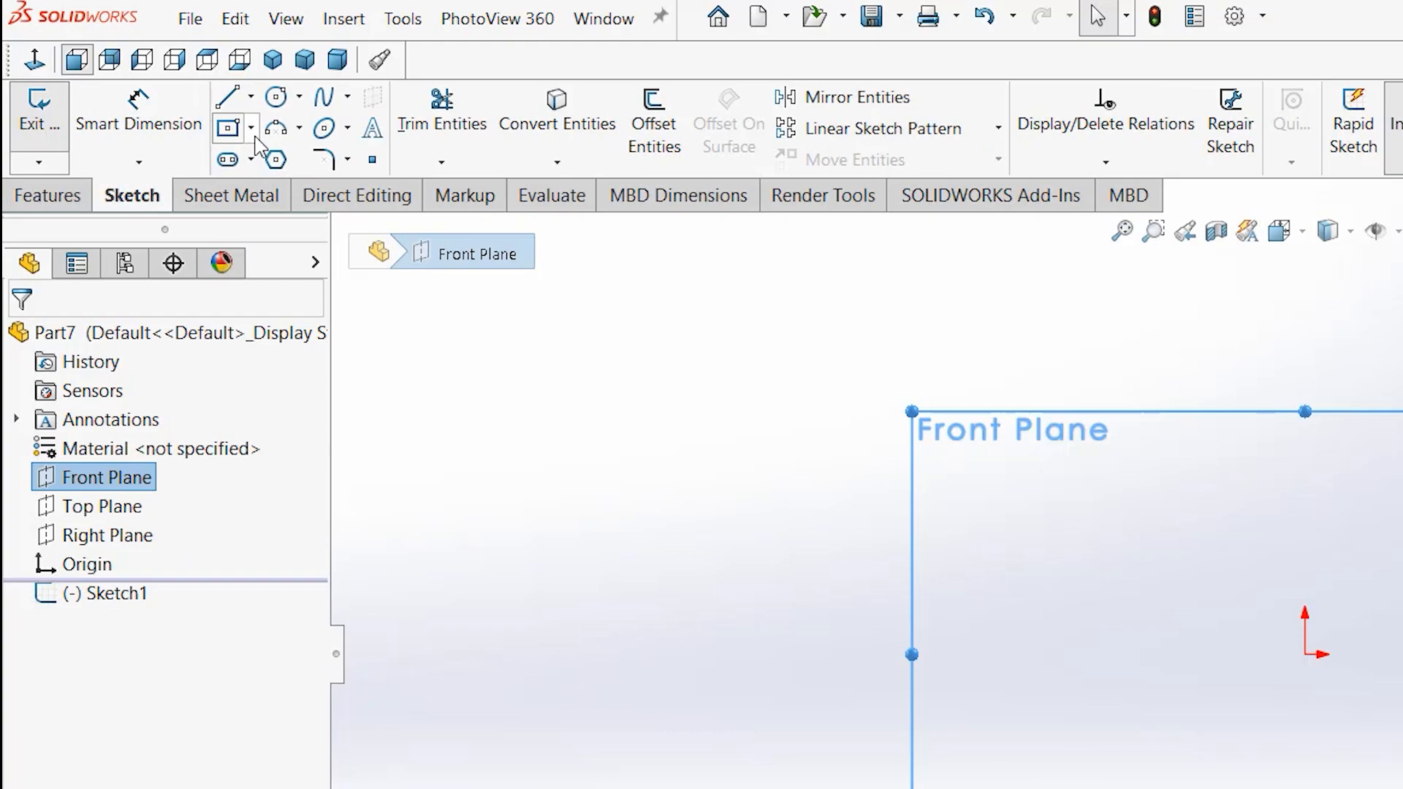
left_click(150, 82)
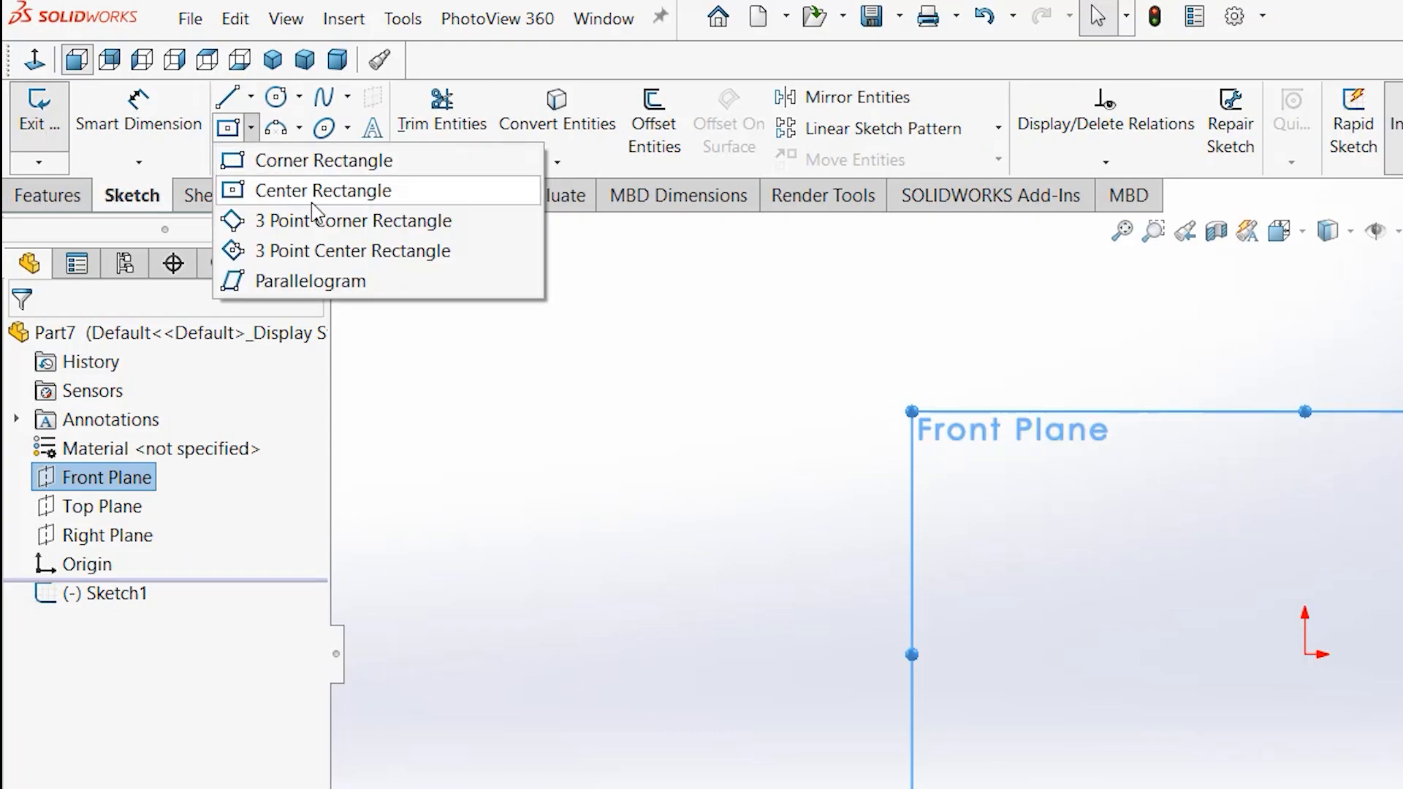
left_click(321, 193)
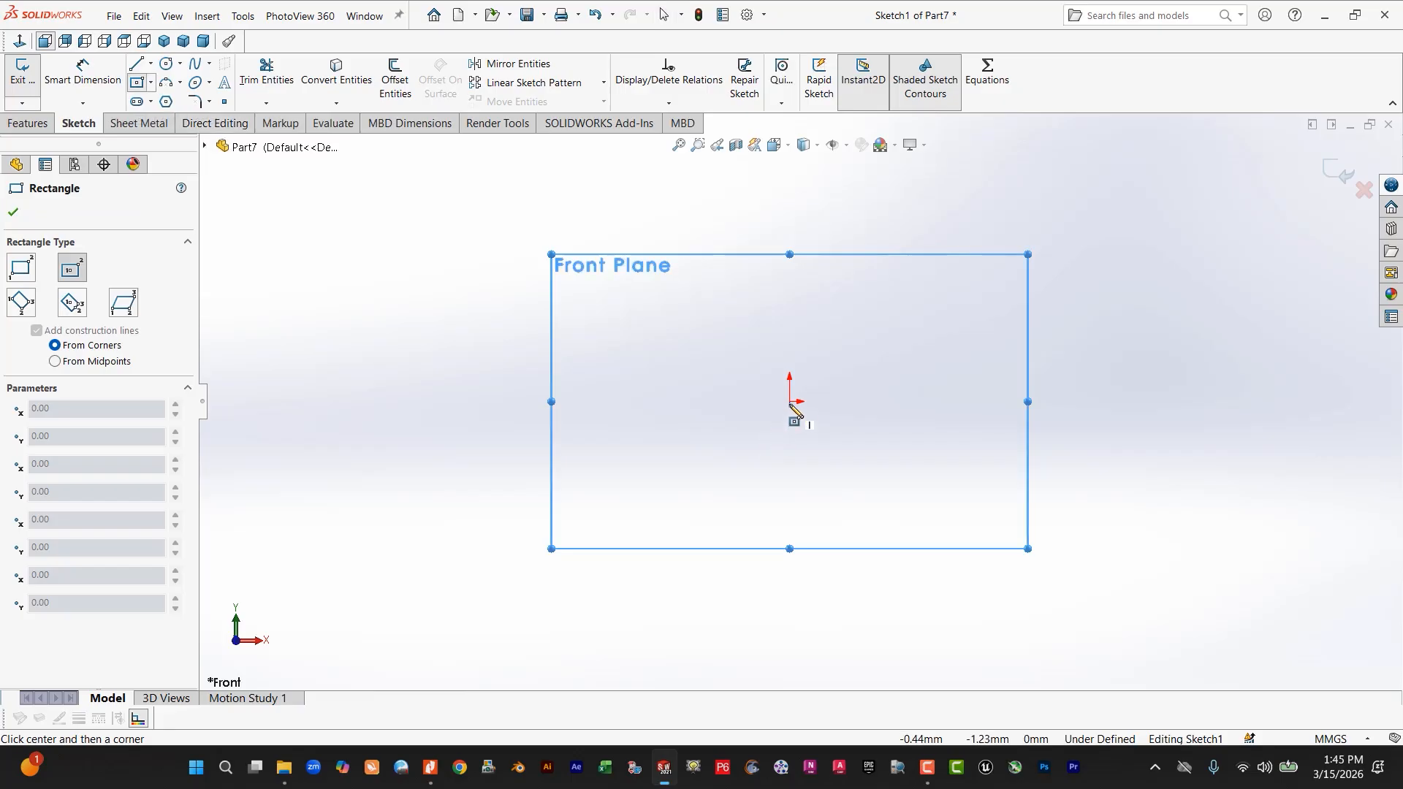
left_click(790, 402)
left_click(1008, 520)
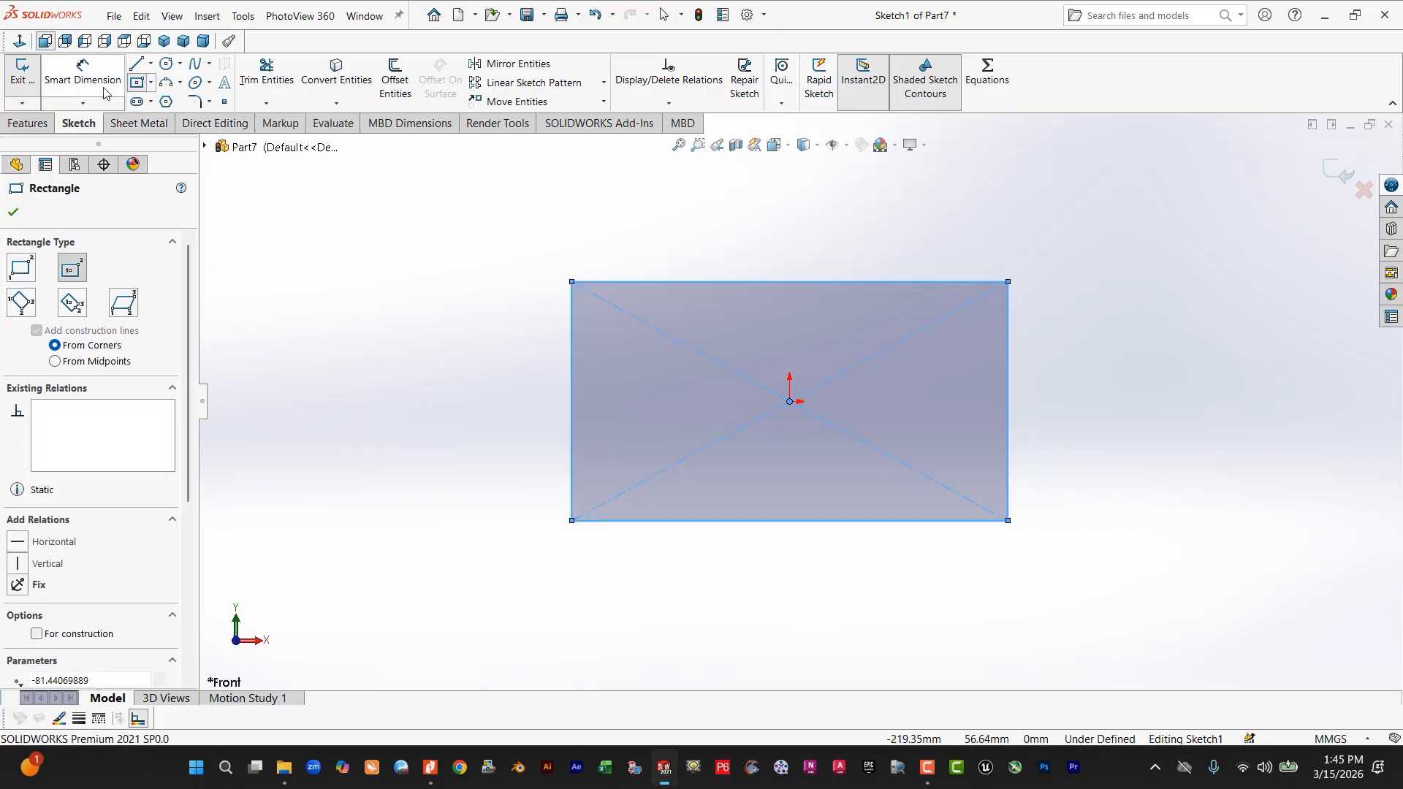
key("Escape")
Dimension the rectangle to 70 mm wide and 30 mm high.
left_click(771, 521)
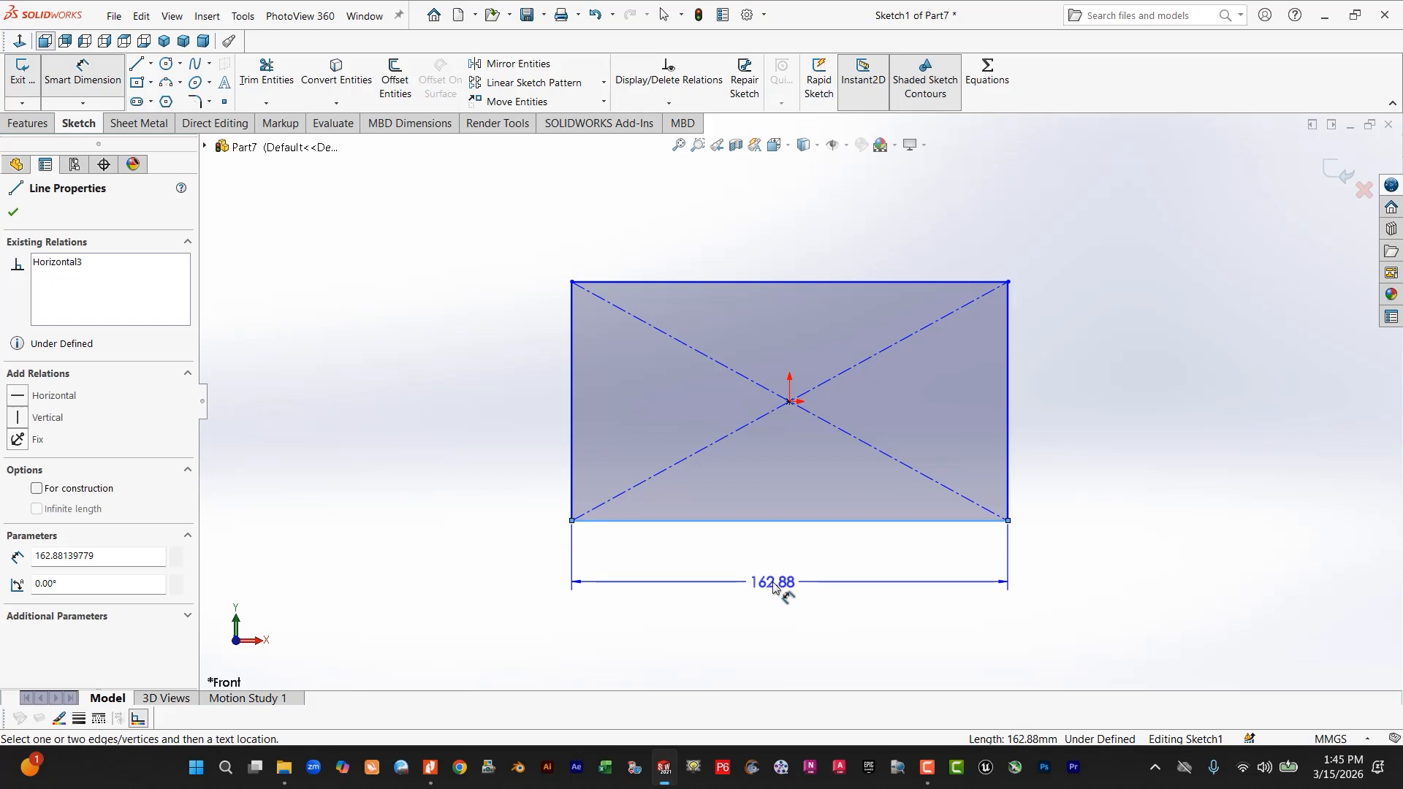
left_click(773, 579)
type("70")
key("Return")
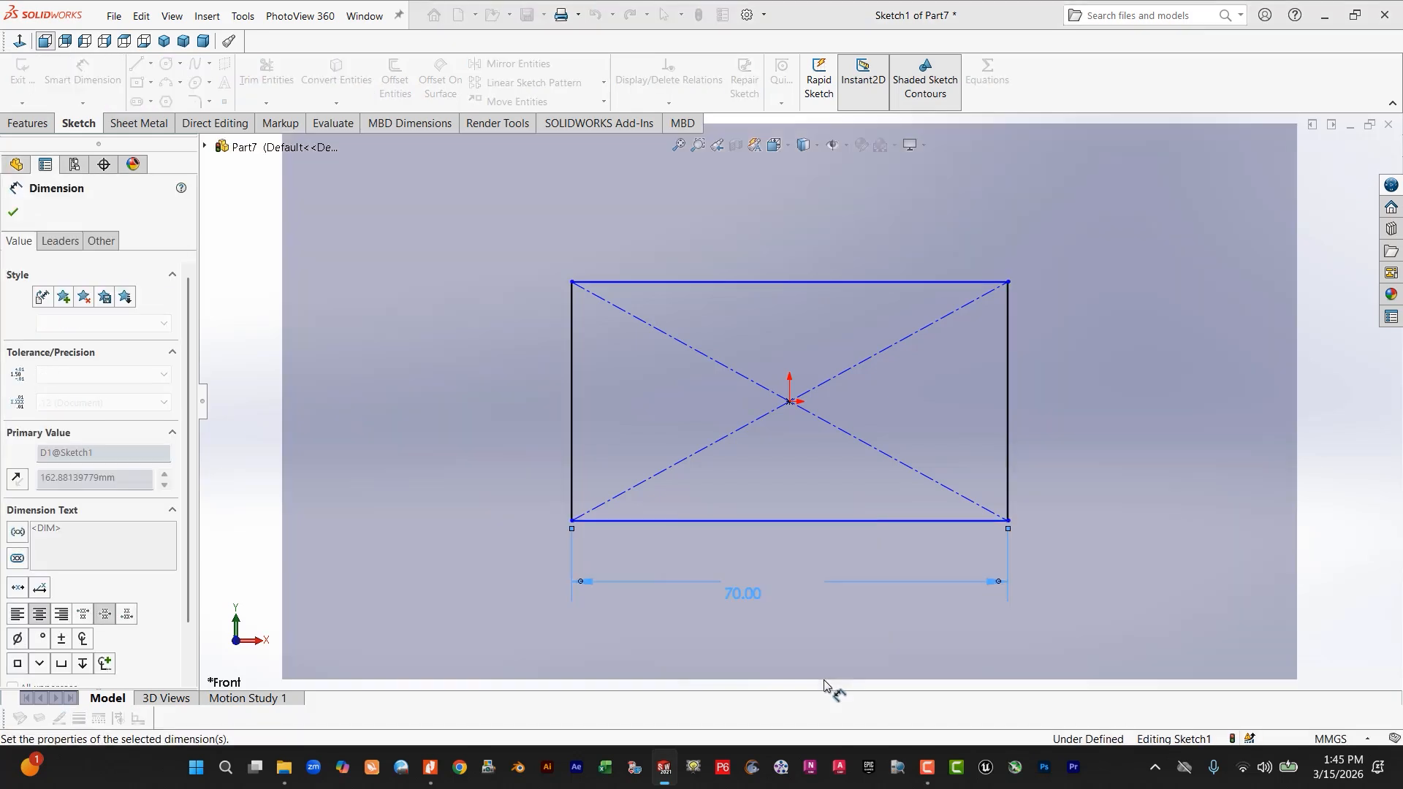
left_click(576, 393)
left_click(512, 402)
type("30")
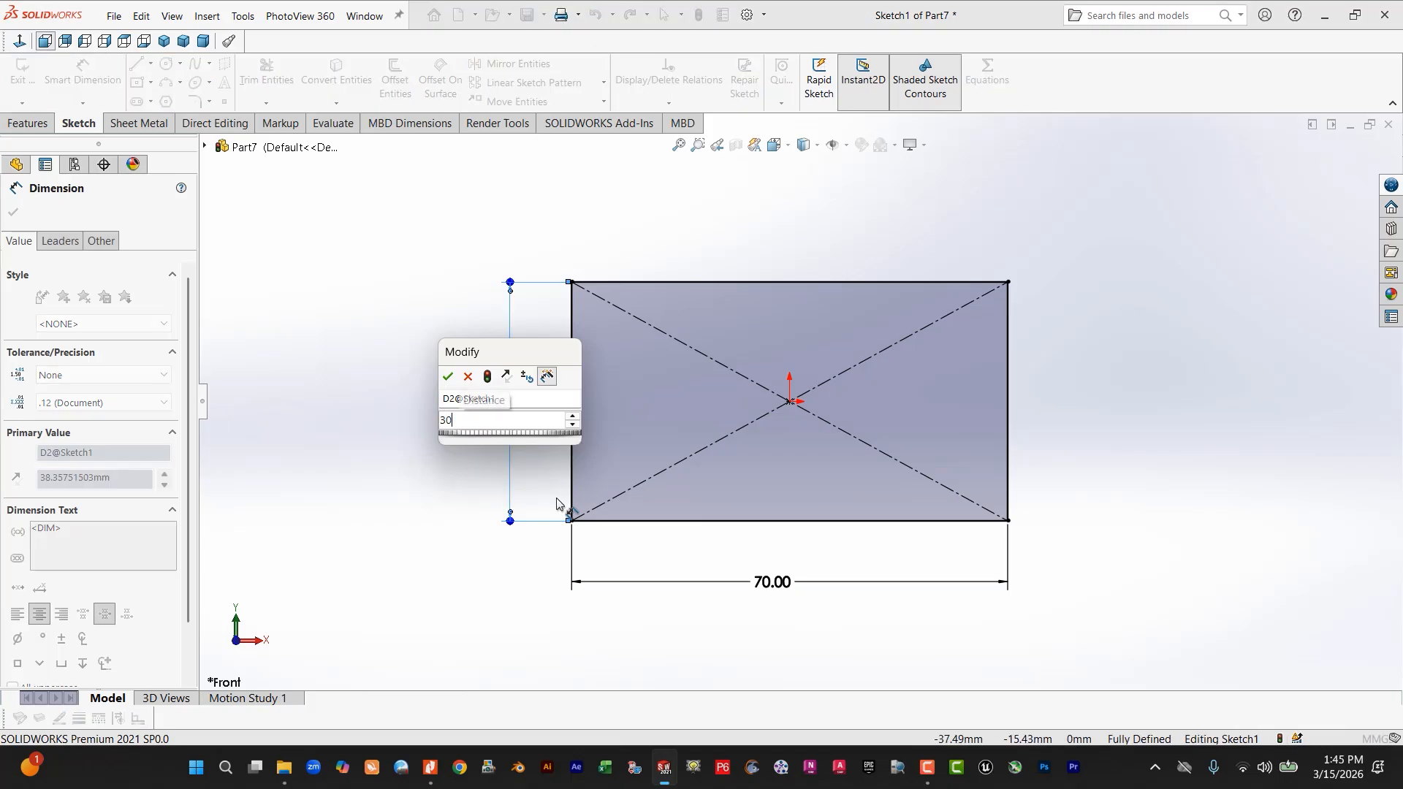
key("Return")
Extrude the rectangle to a blind depth of 50 mm, matching the block depth in the reference drawing.
left_click(45, 194)
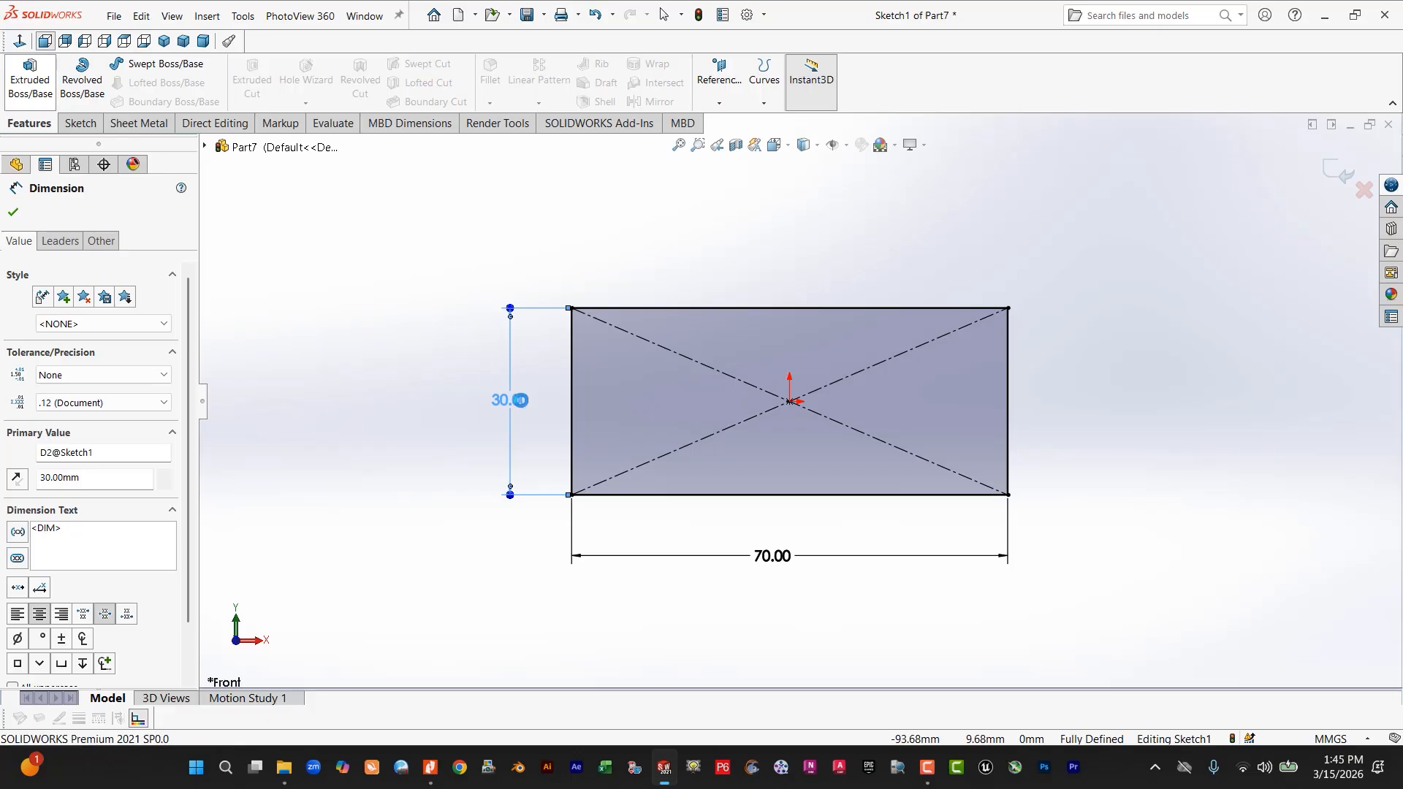
left_click(30, 79)
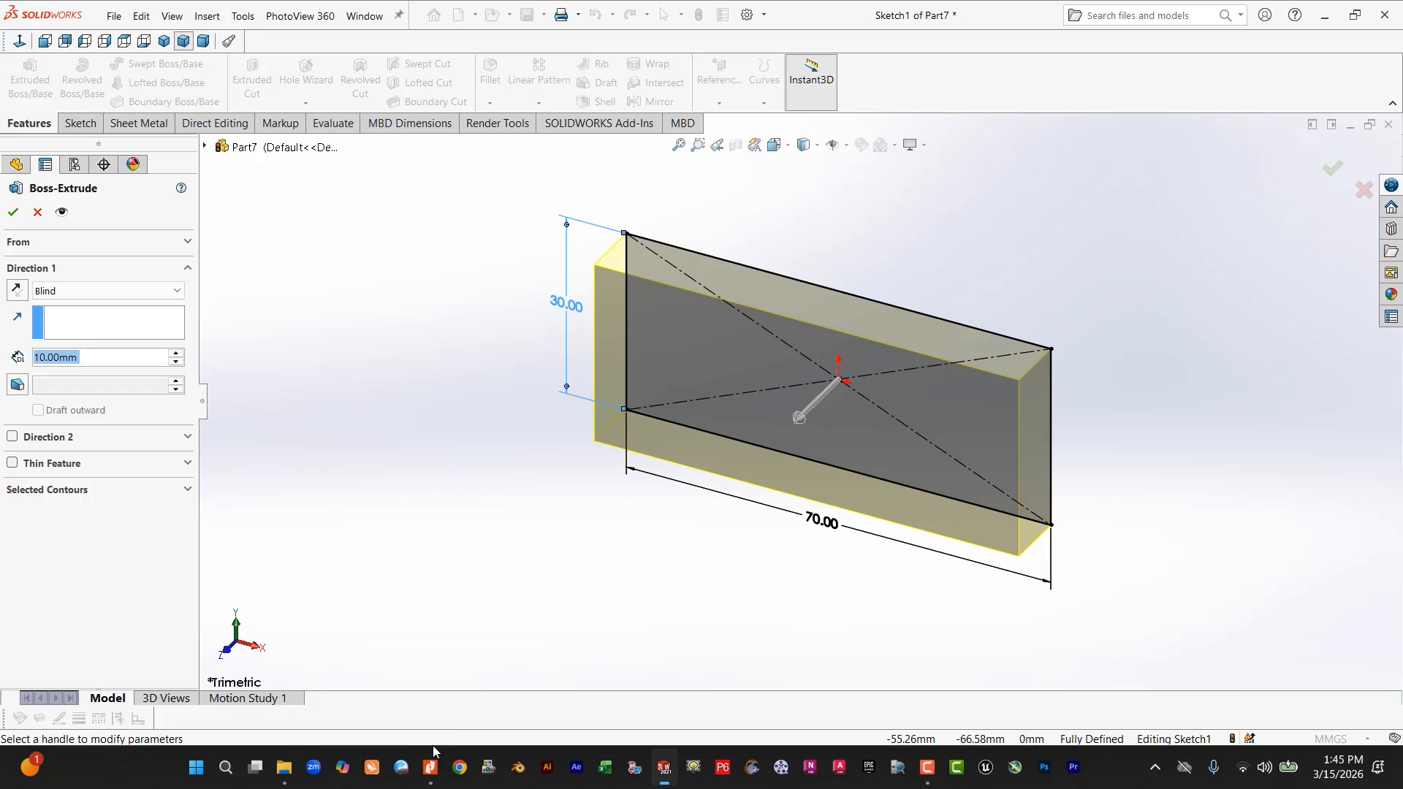
left_click(431, 753)
left_click_drag(598, 636, 630, 650)
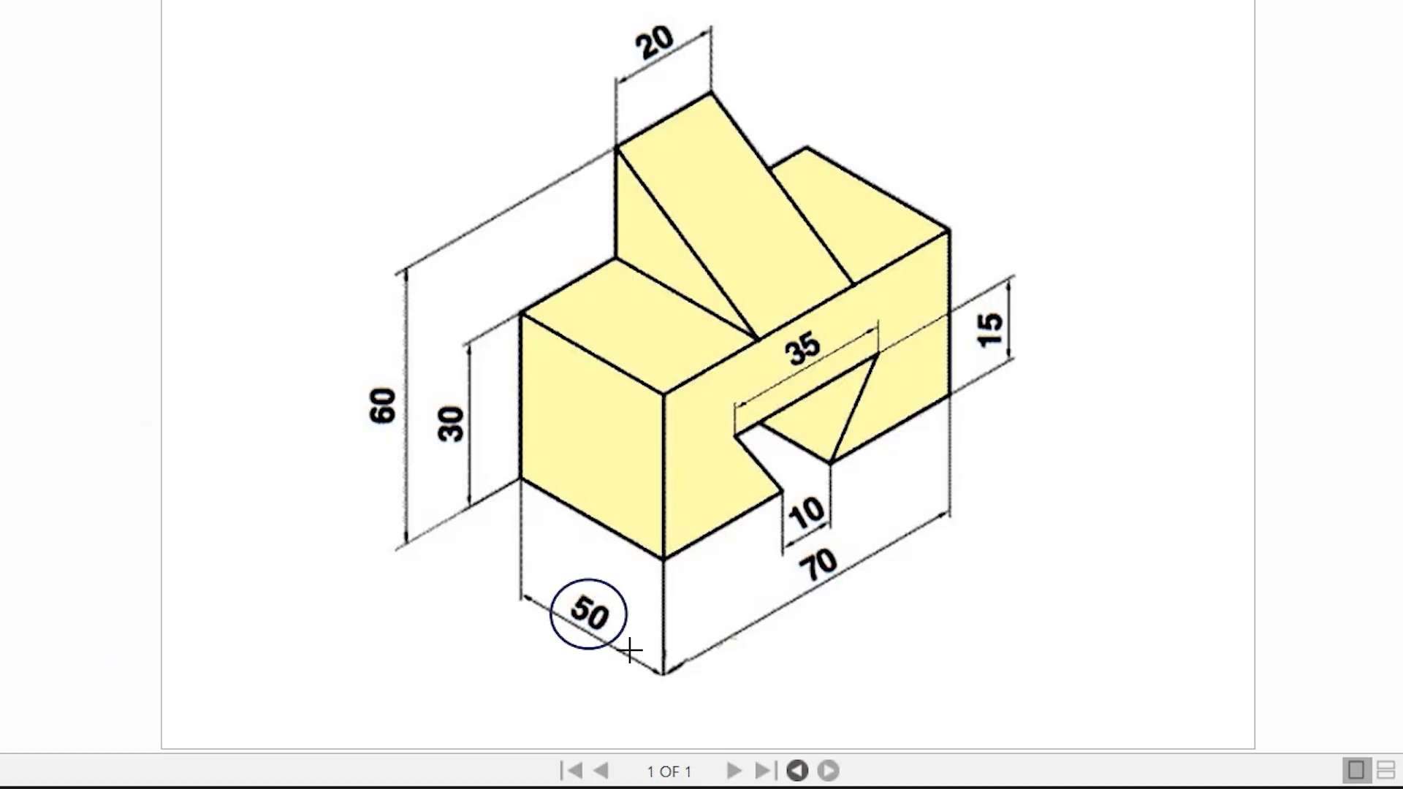
key("ctrl+z")
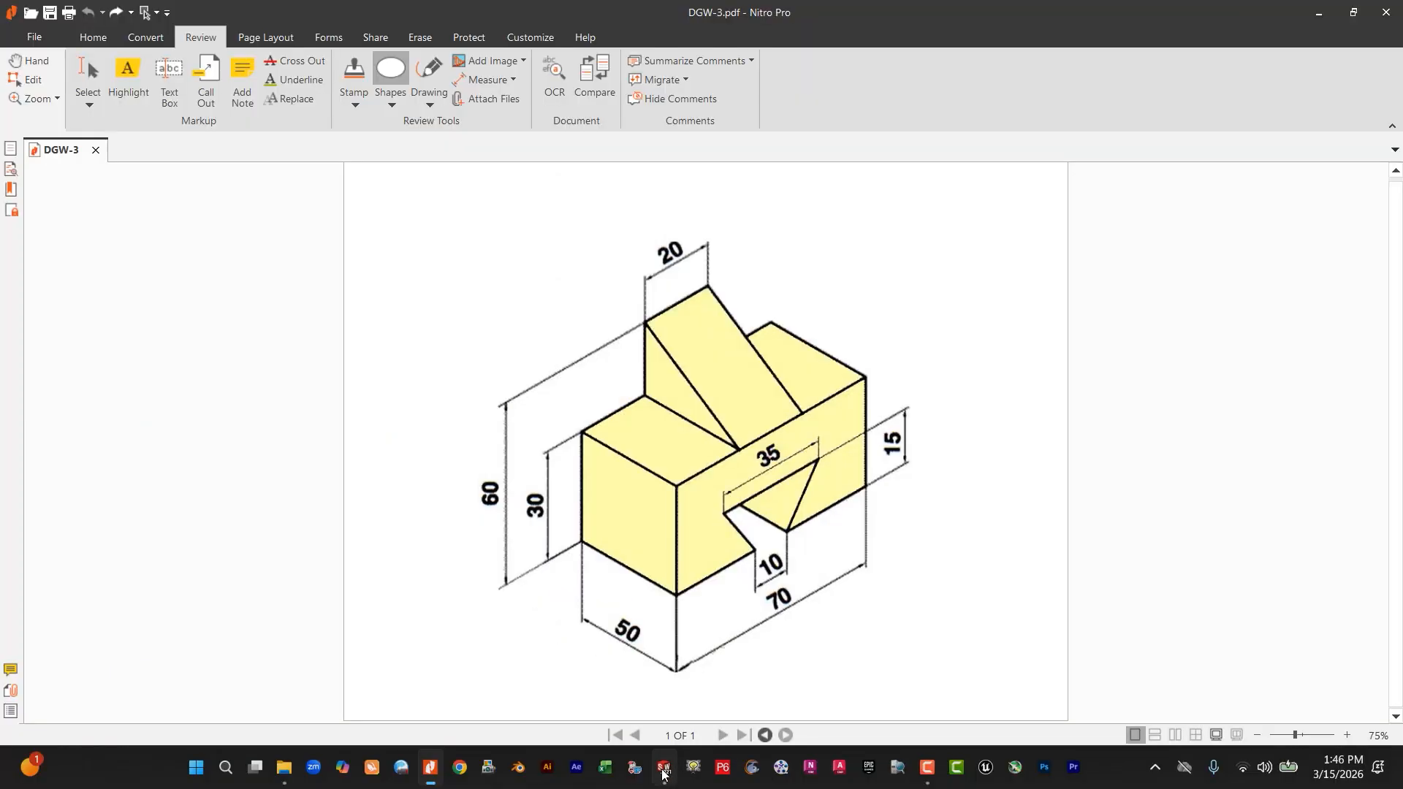
left_click(664, 766)
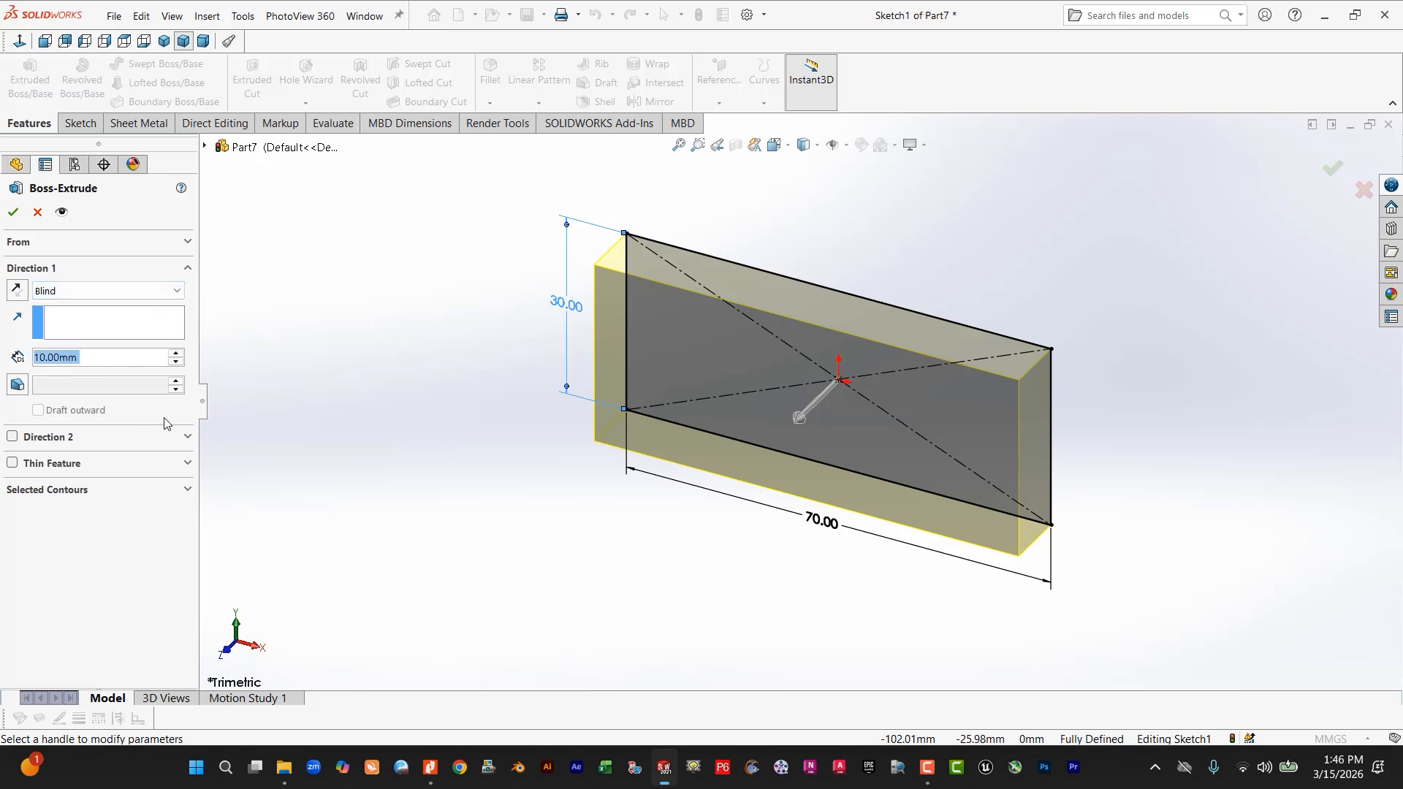
type("50")
key("Return")
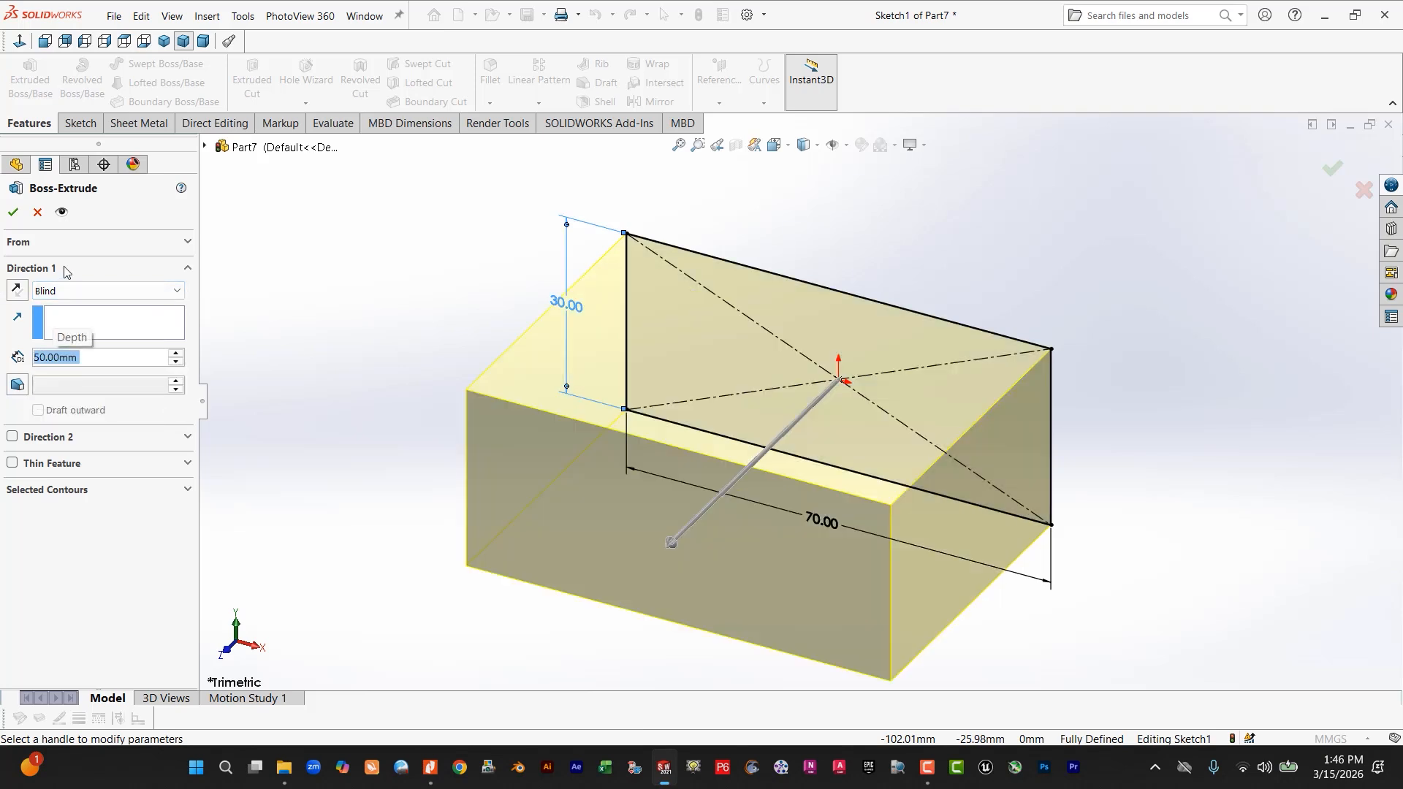
key("Return")
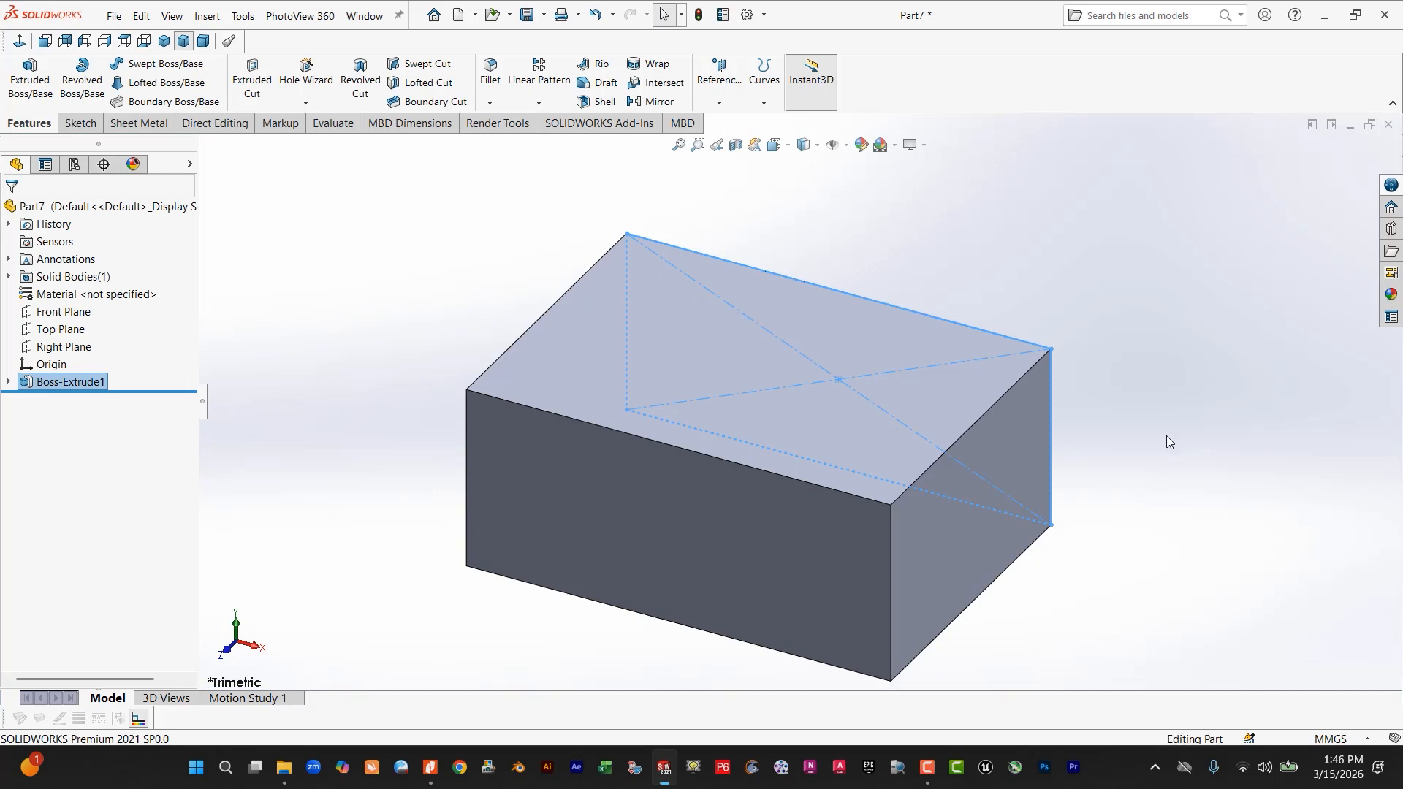
Check the sloped wedge's width, the overall height and the base height in the Nitro Pro drawing, and return to SOLIDWORKS.
middle_click_drag(972, 434, 847, 444)
left_click(430, 765)
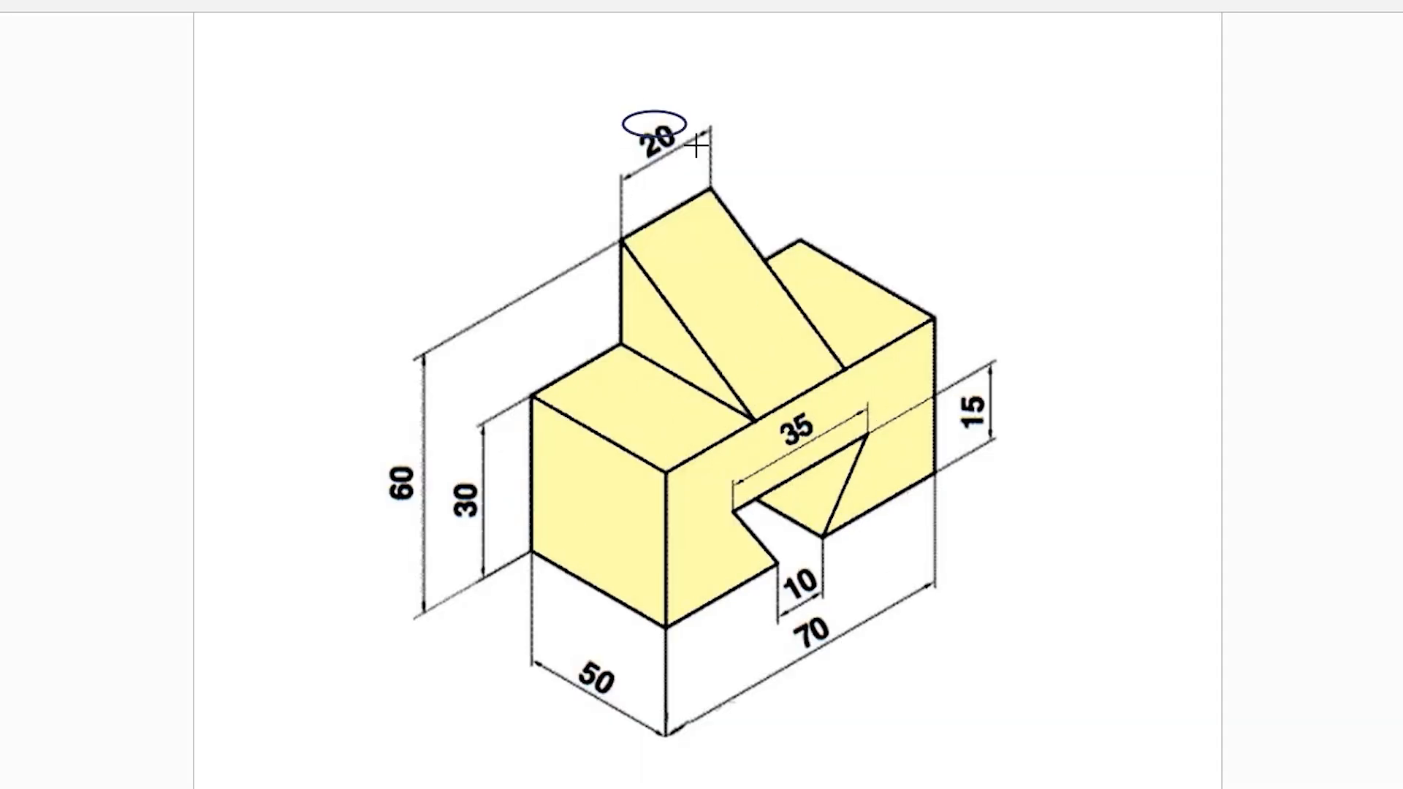
left_click_drag(696, 147, 716, 168)
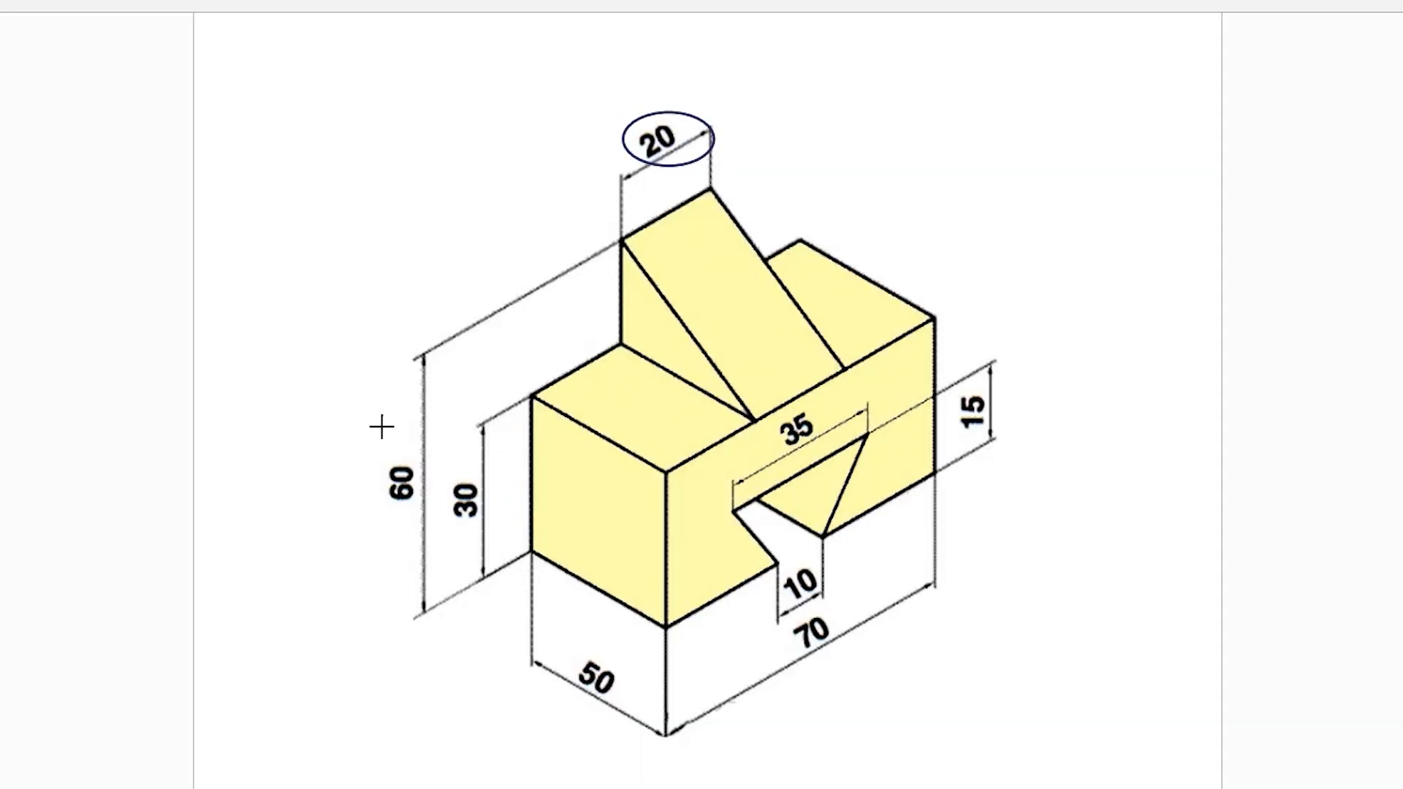
left_click_drag(369, 430, 439, 537)
left_click_drag(503, 449, 451, 547)
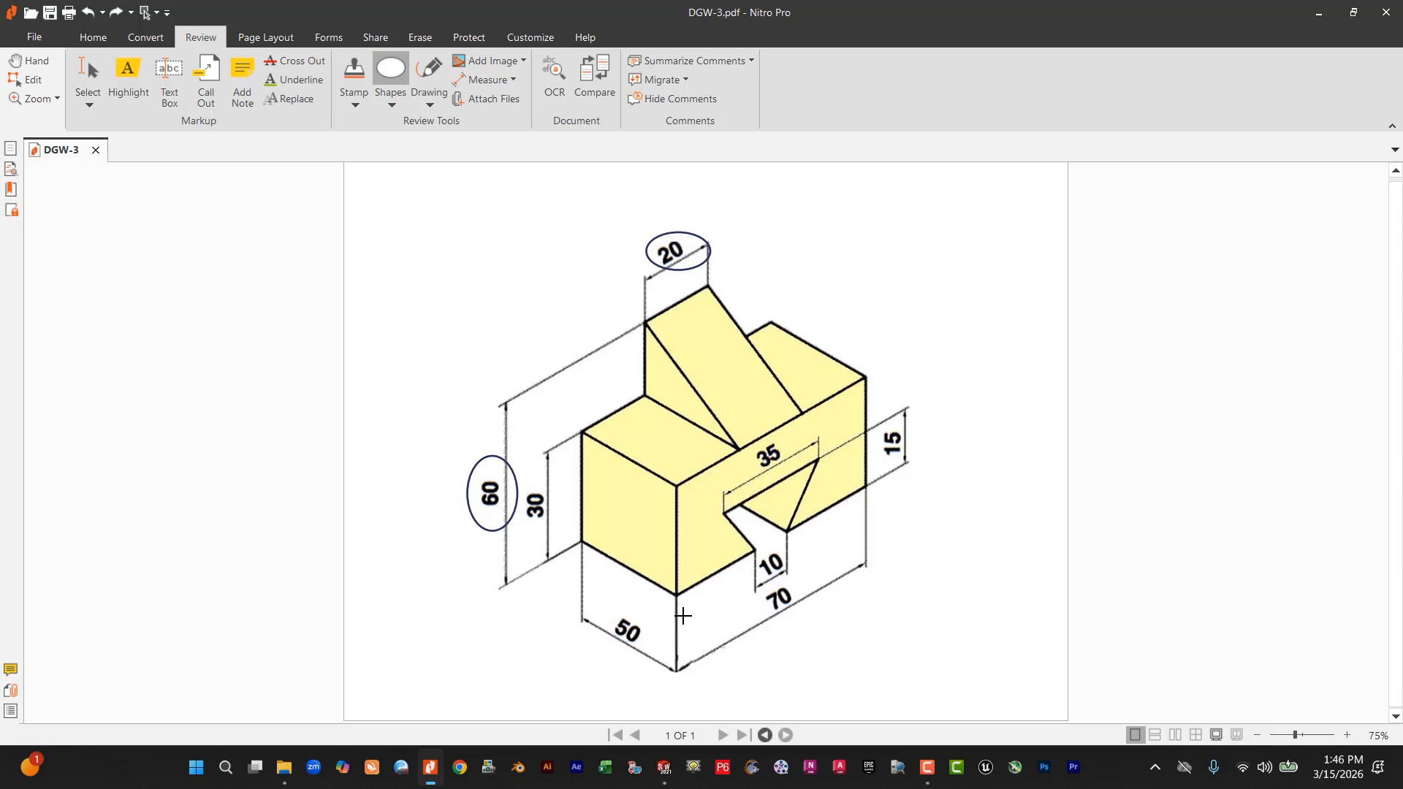
mouse_move(662, 766)
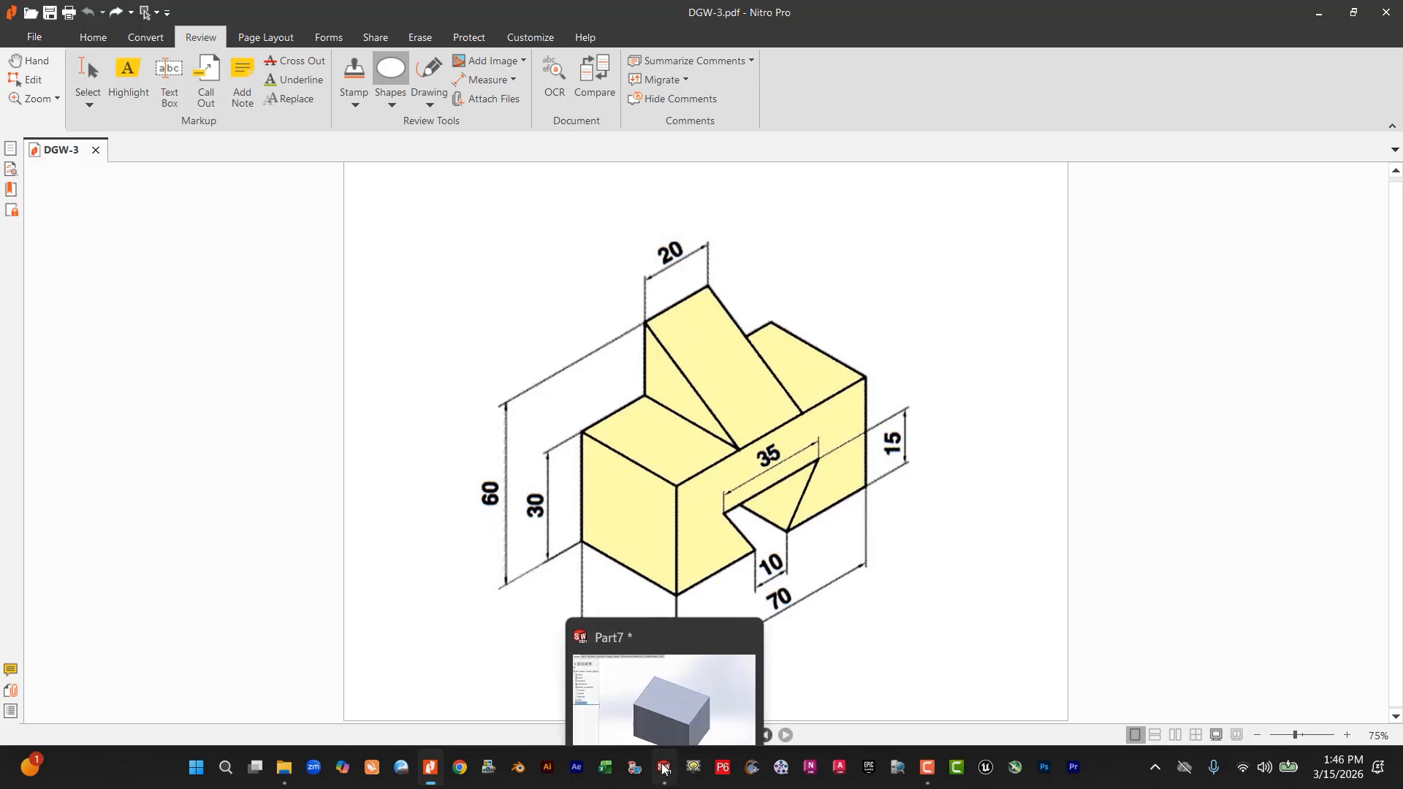
left_click(678, 692)
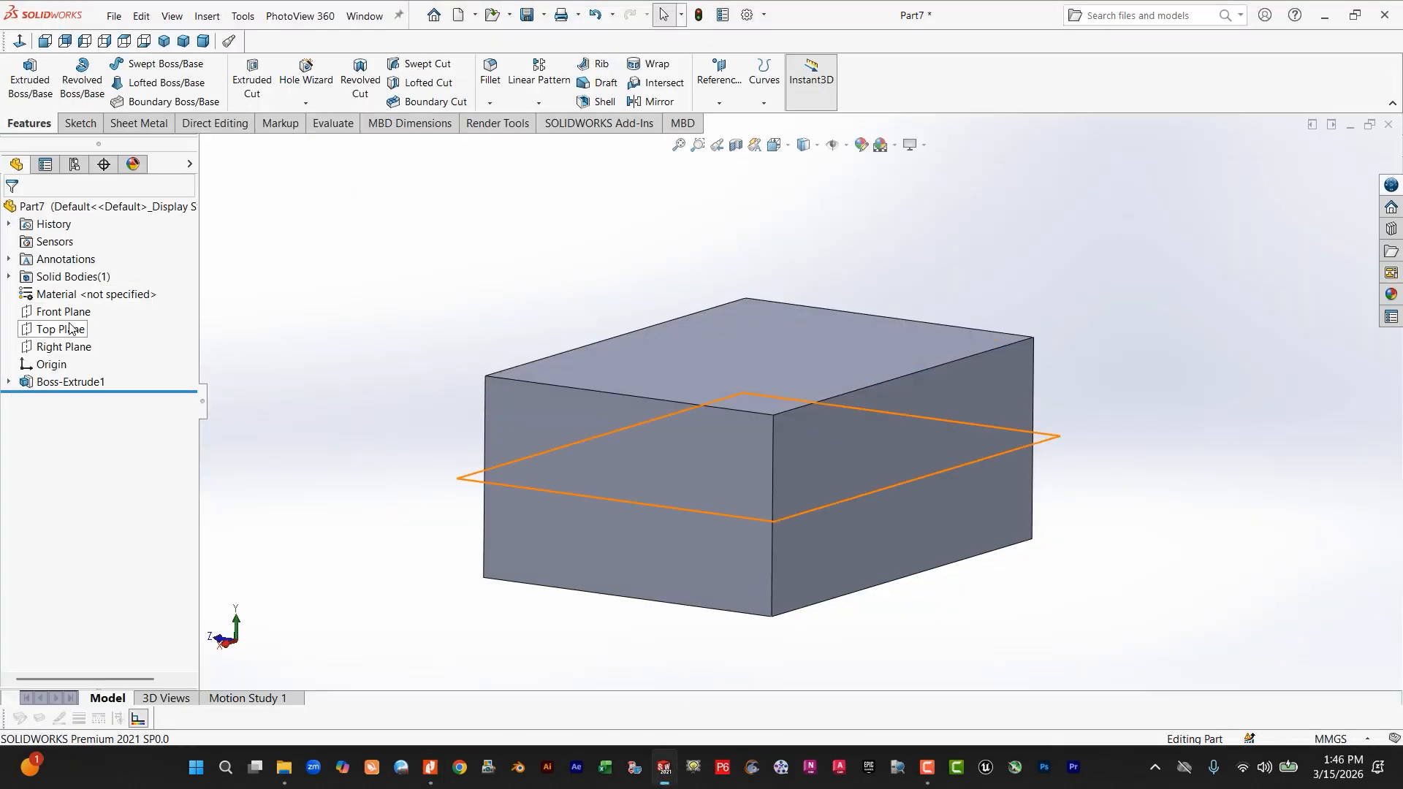
Sketch a closed triangle on the Right Plane along the block's full top edge, with a vertical rear side about 18 mm high.
left_click(77, 351)
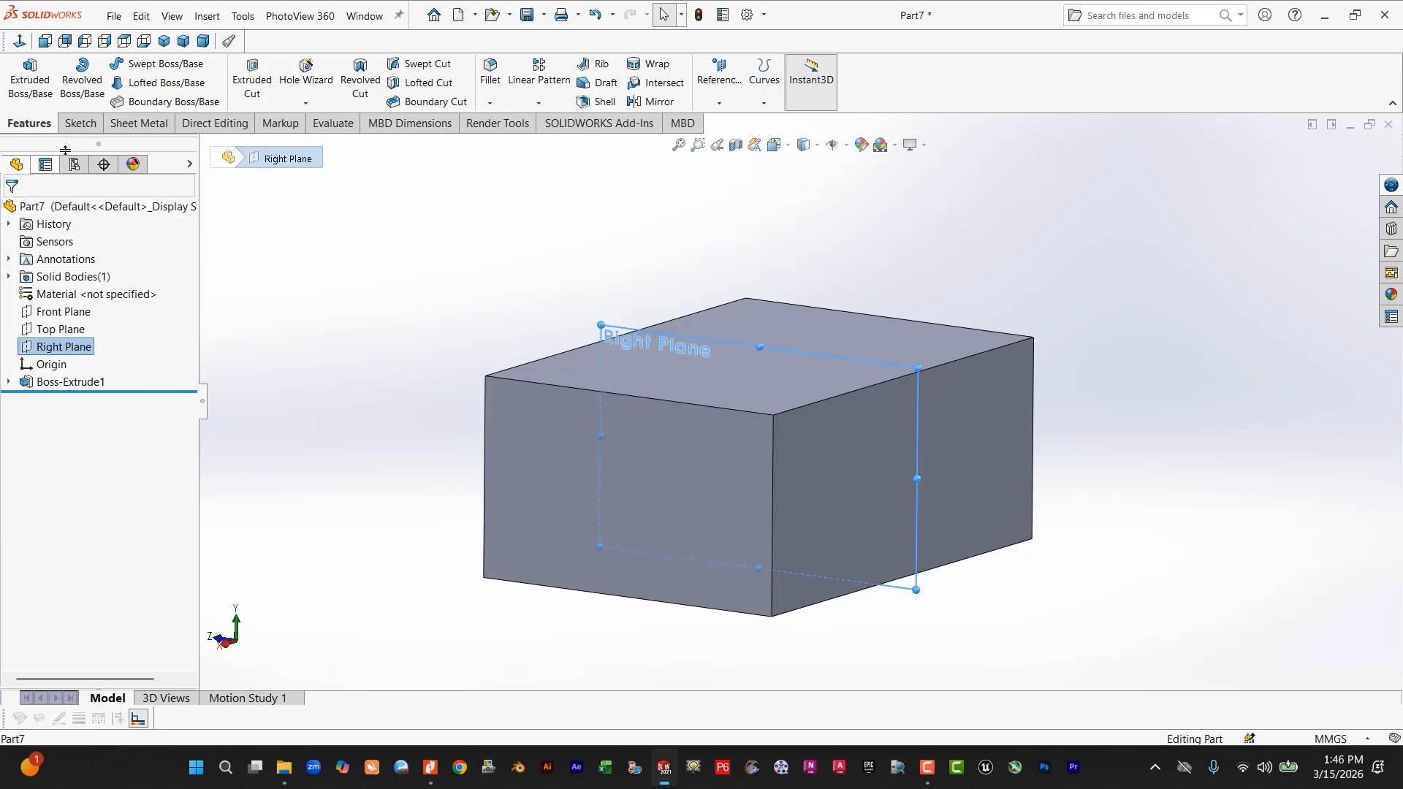
mouse_move(649, 457)
middle_mouse_down()
mouse_move(778, 539)
mouse_move(801, 579)
mouse_move(440, 459)
middle_mouse_up()
left_click(78, 123)
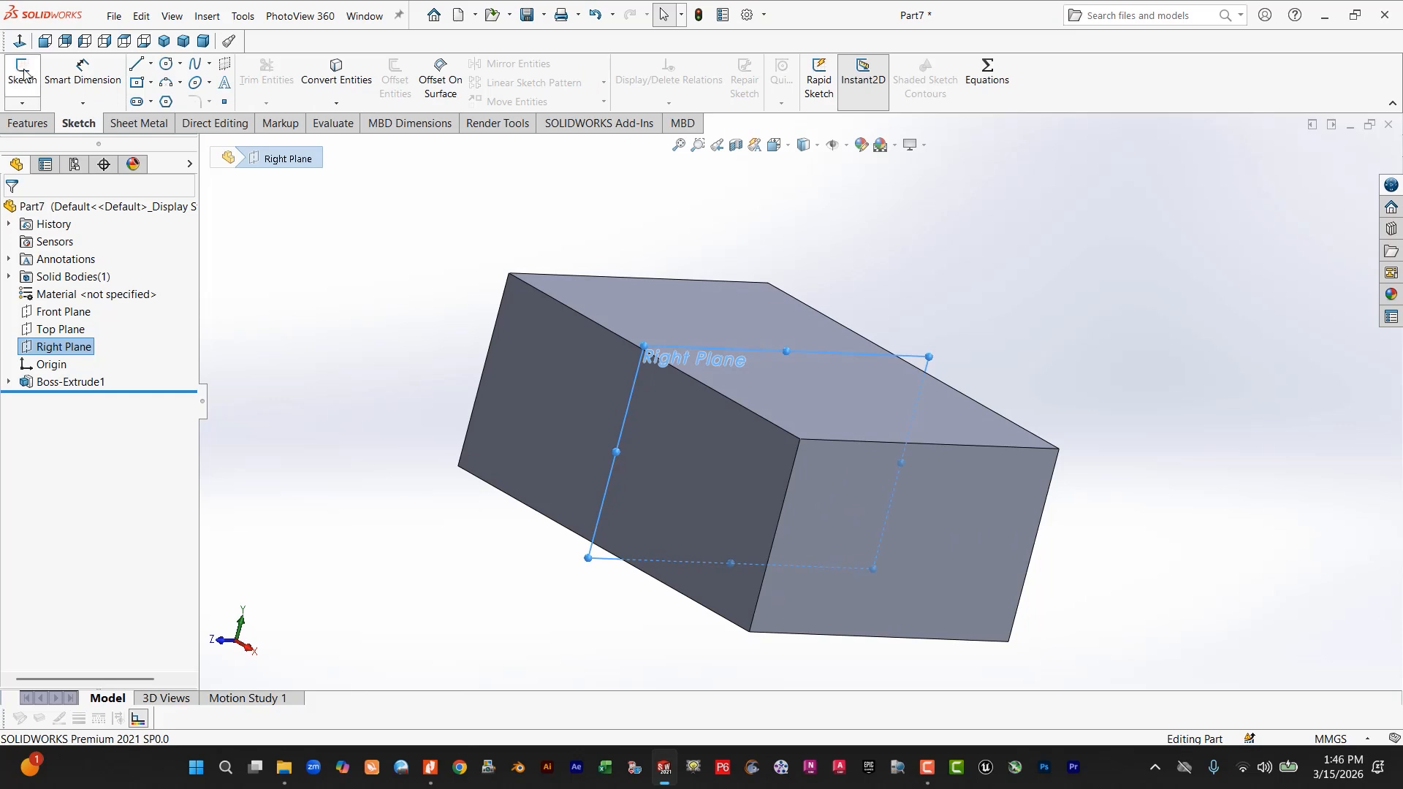
left_click(22, 71)
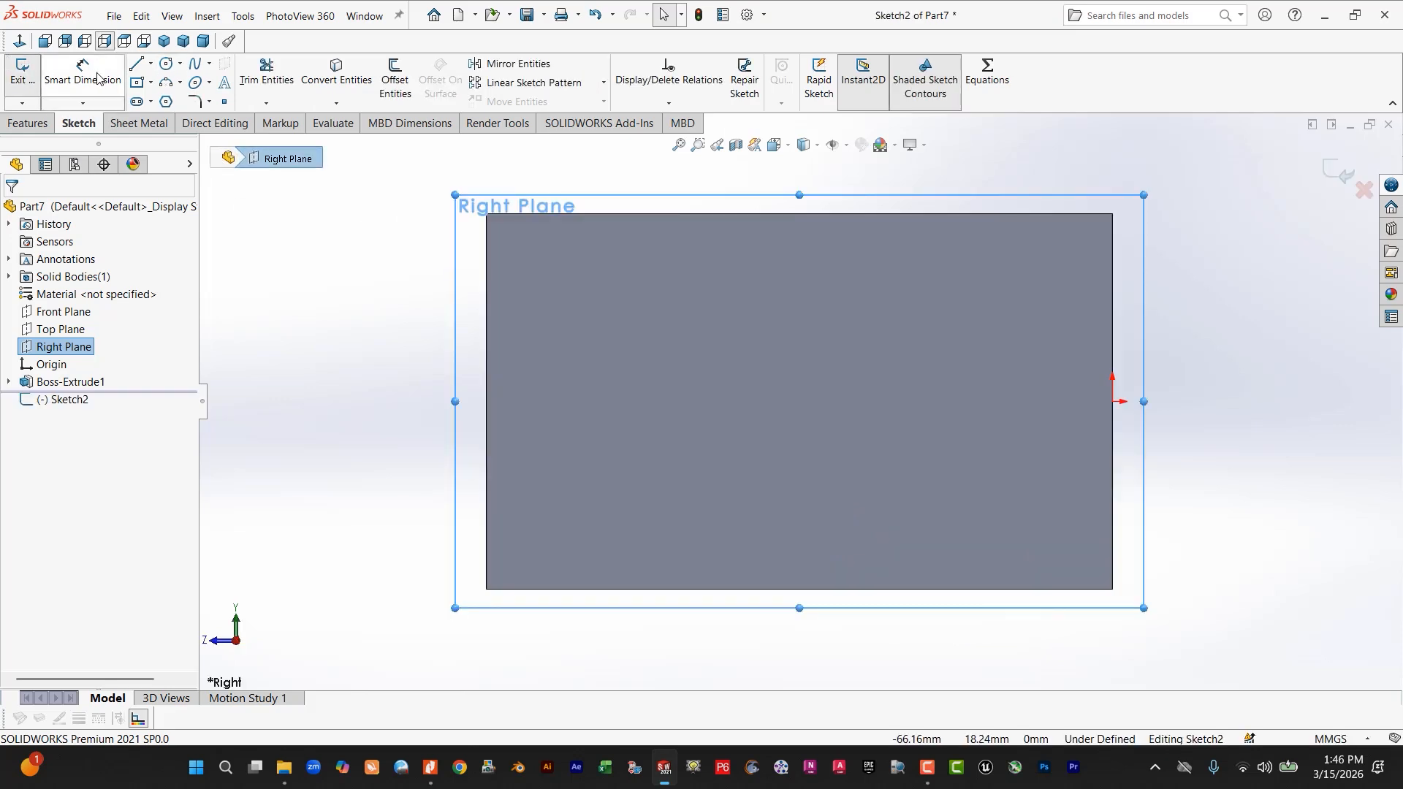
left_click(134, 63)
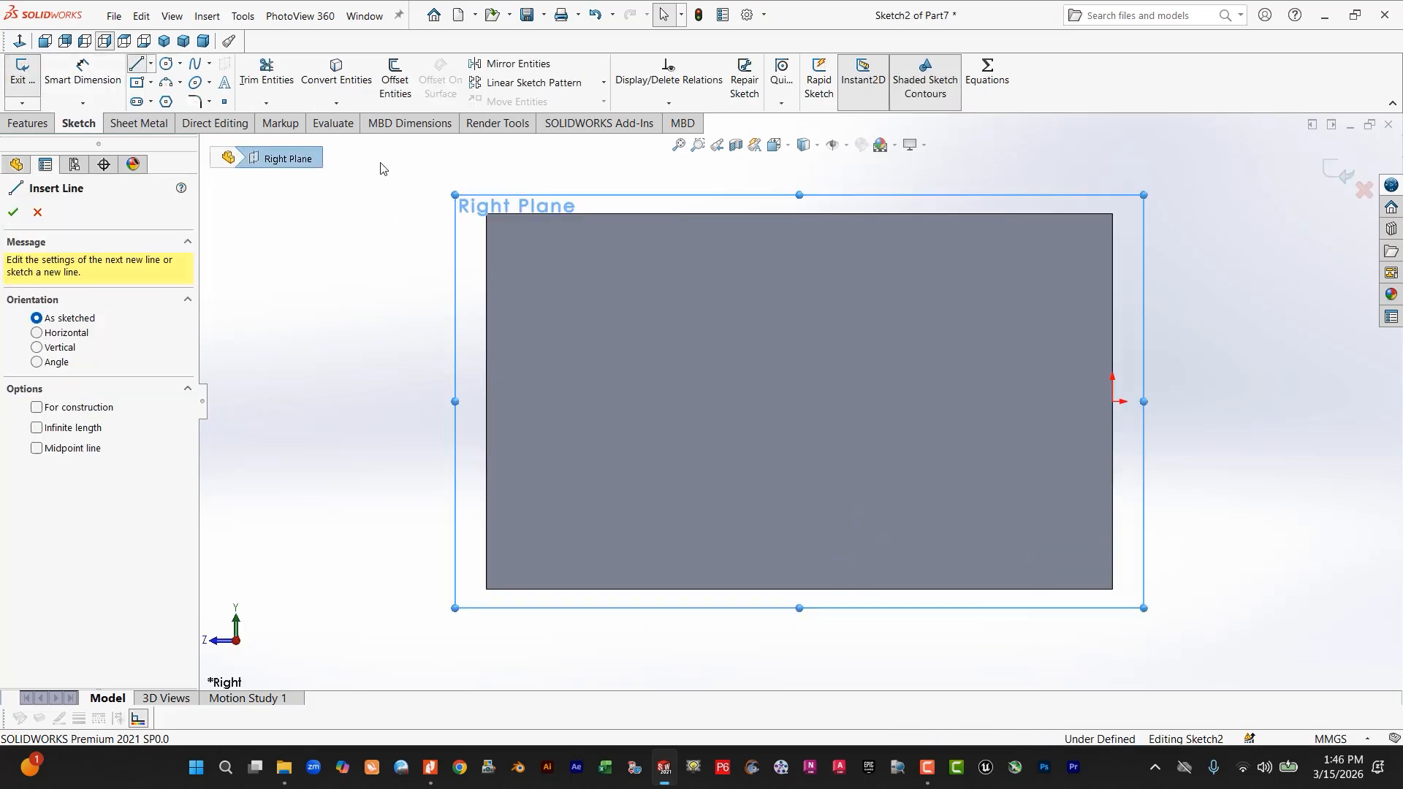
left_click(487, 215)
scroll(913, 168, "down", 2)
scroll(972, 172, "up", 3)
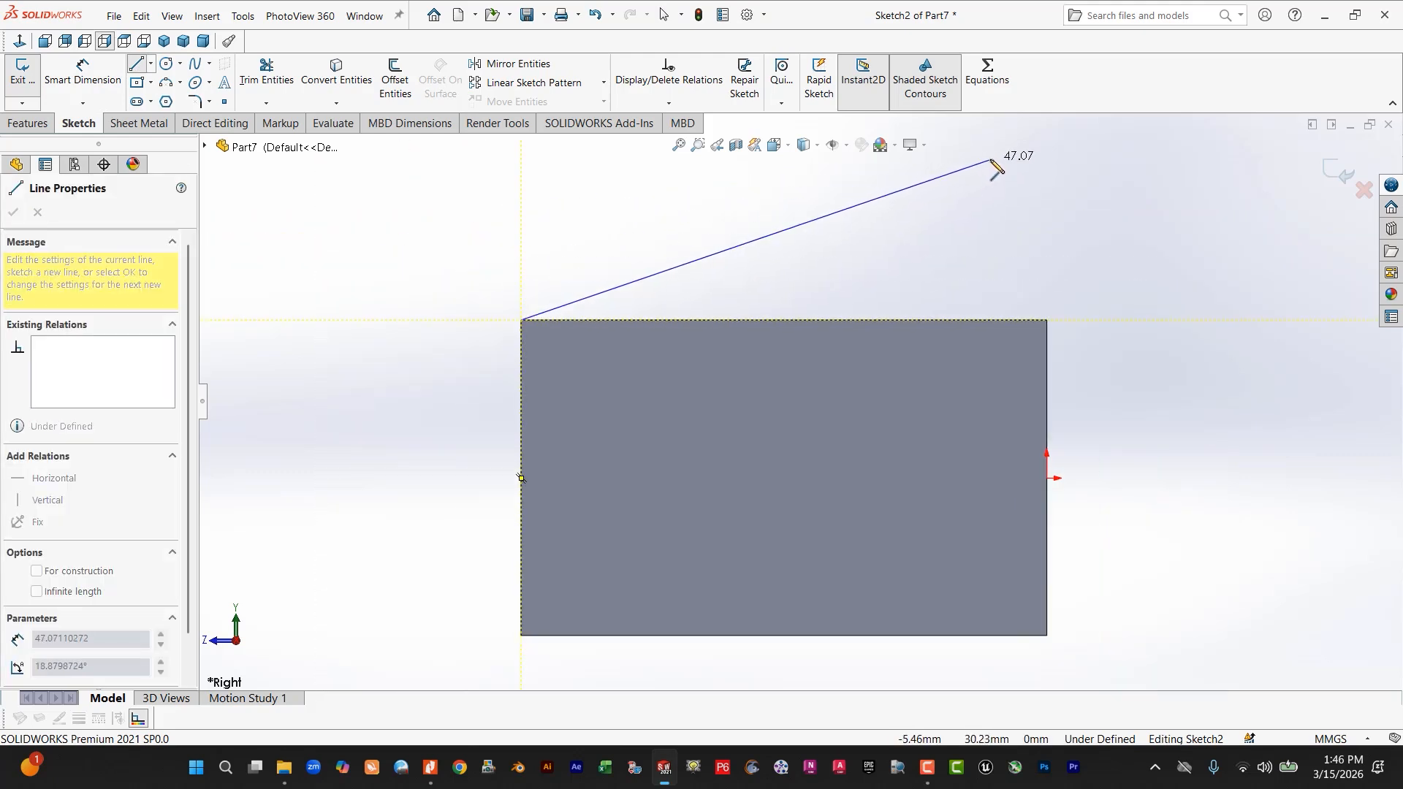
left_click(1047, 130)
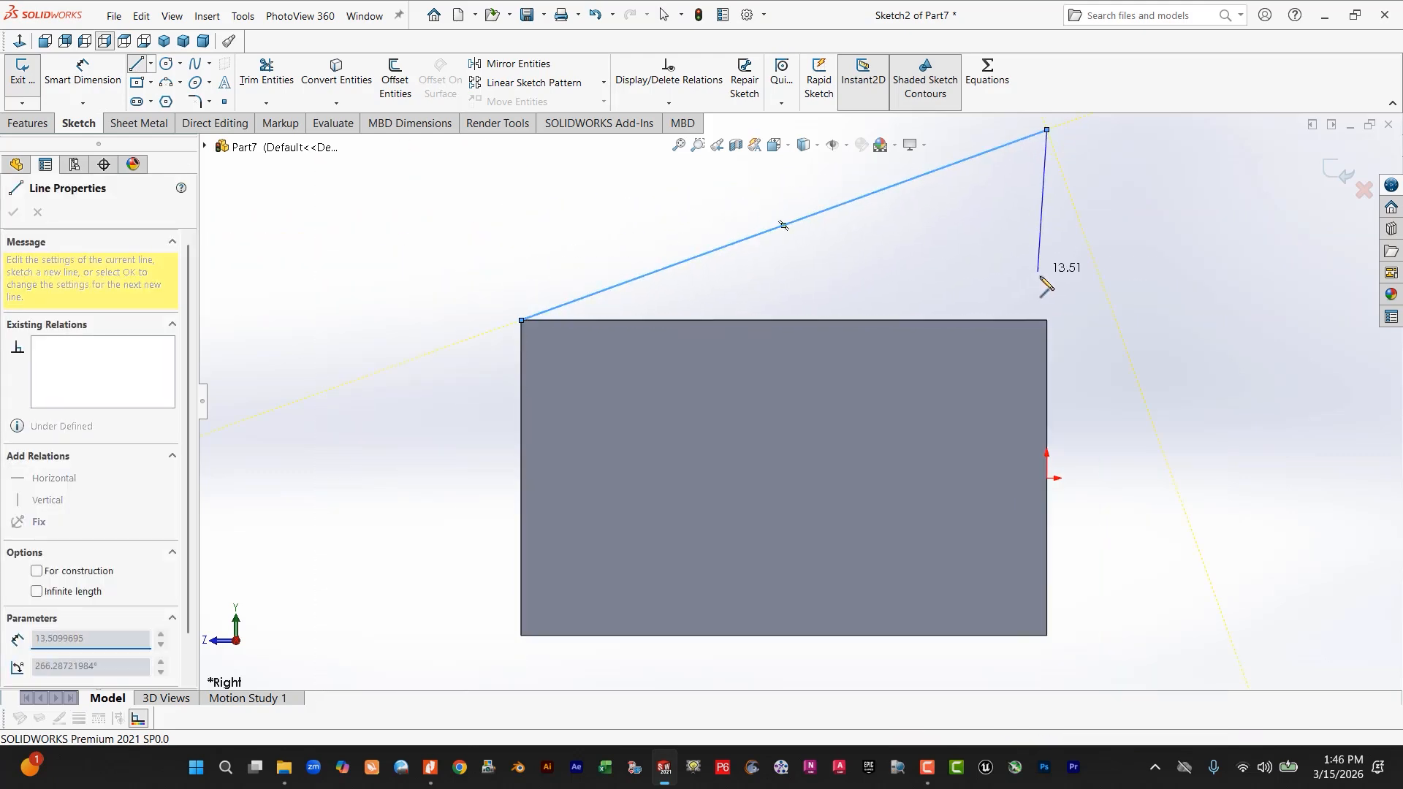
left_click(1047, 320)
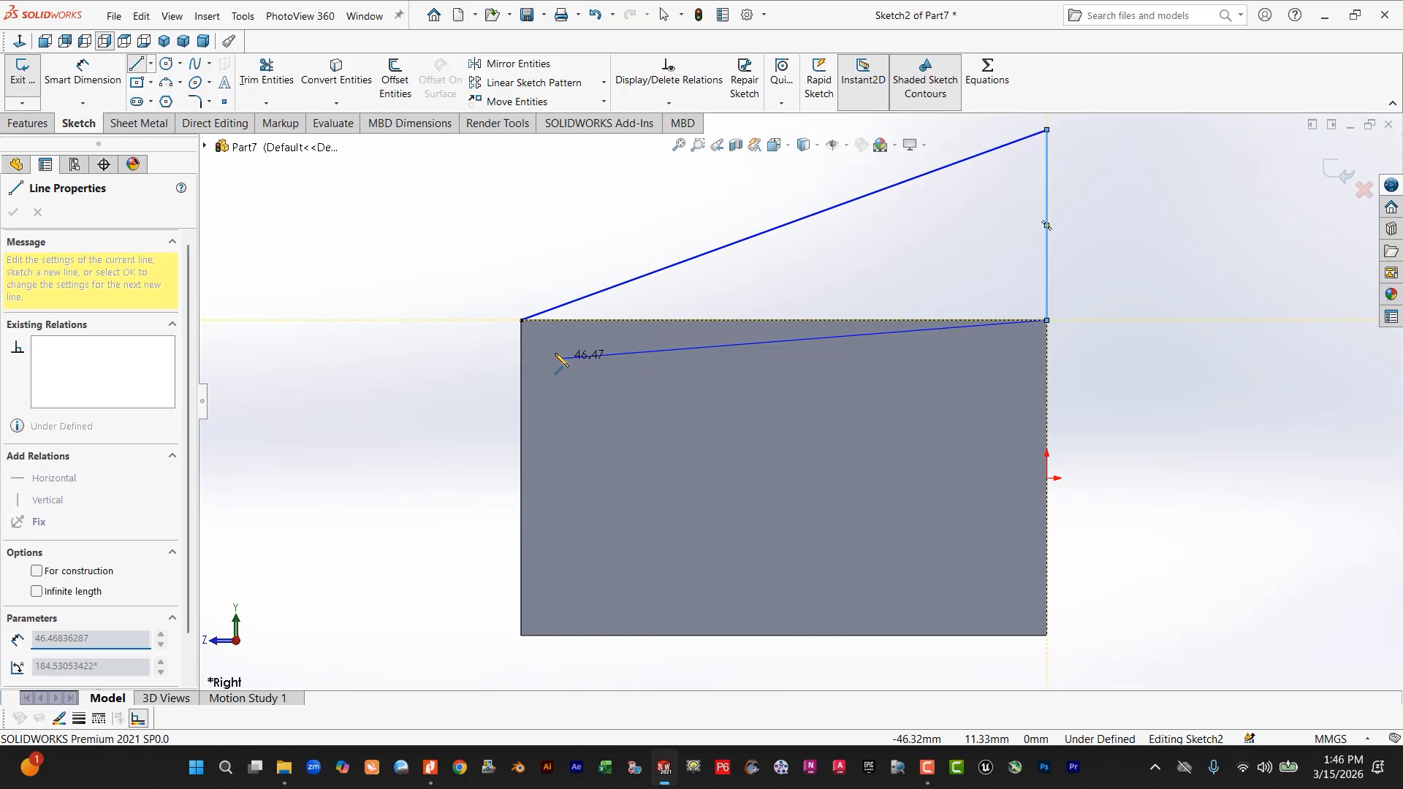
left_click(522, 320)
key("Escape")
key("Escape")
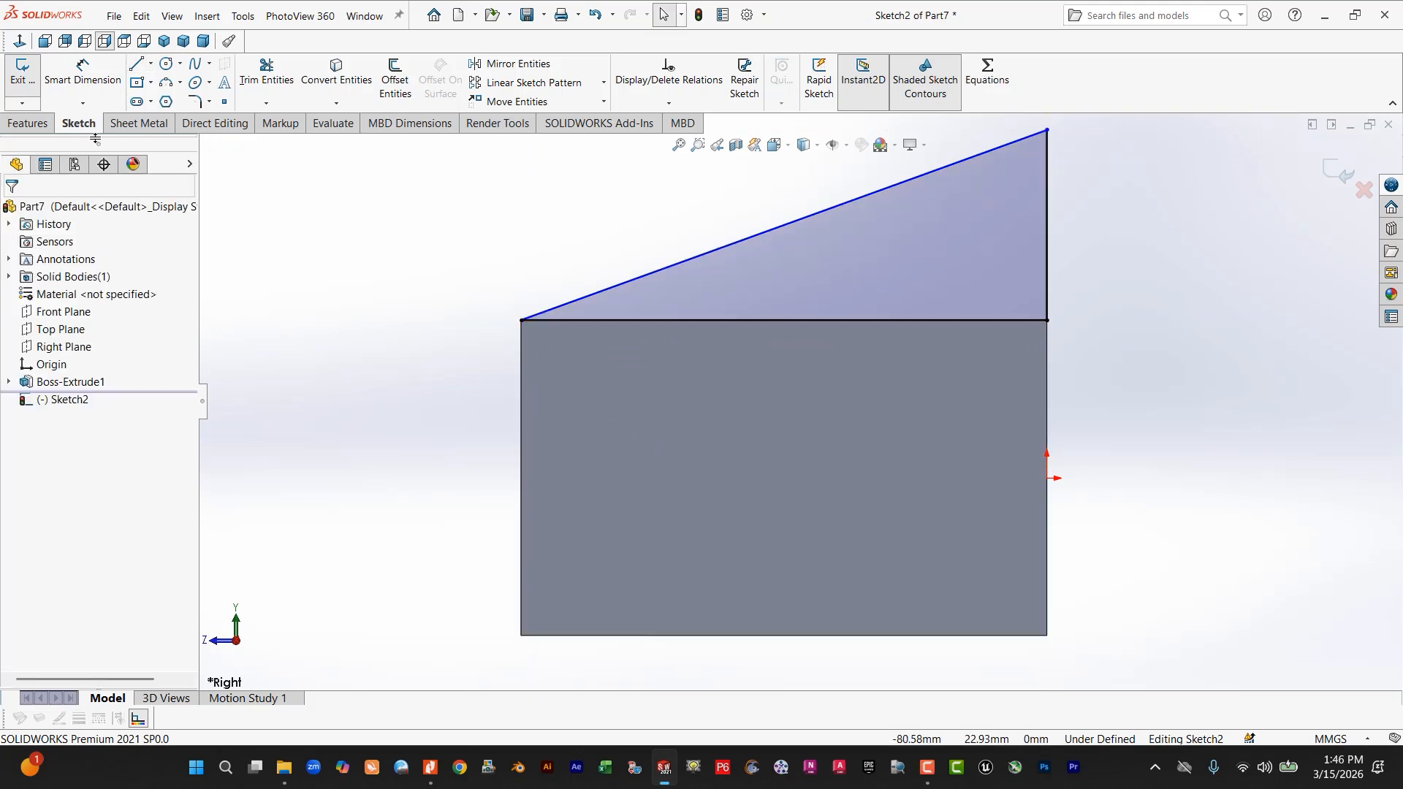
Dimension the triangle's vertical side to 30 mm.
left_click(79, 71)
left_click(1054, 198)
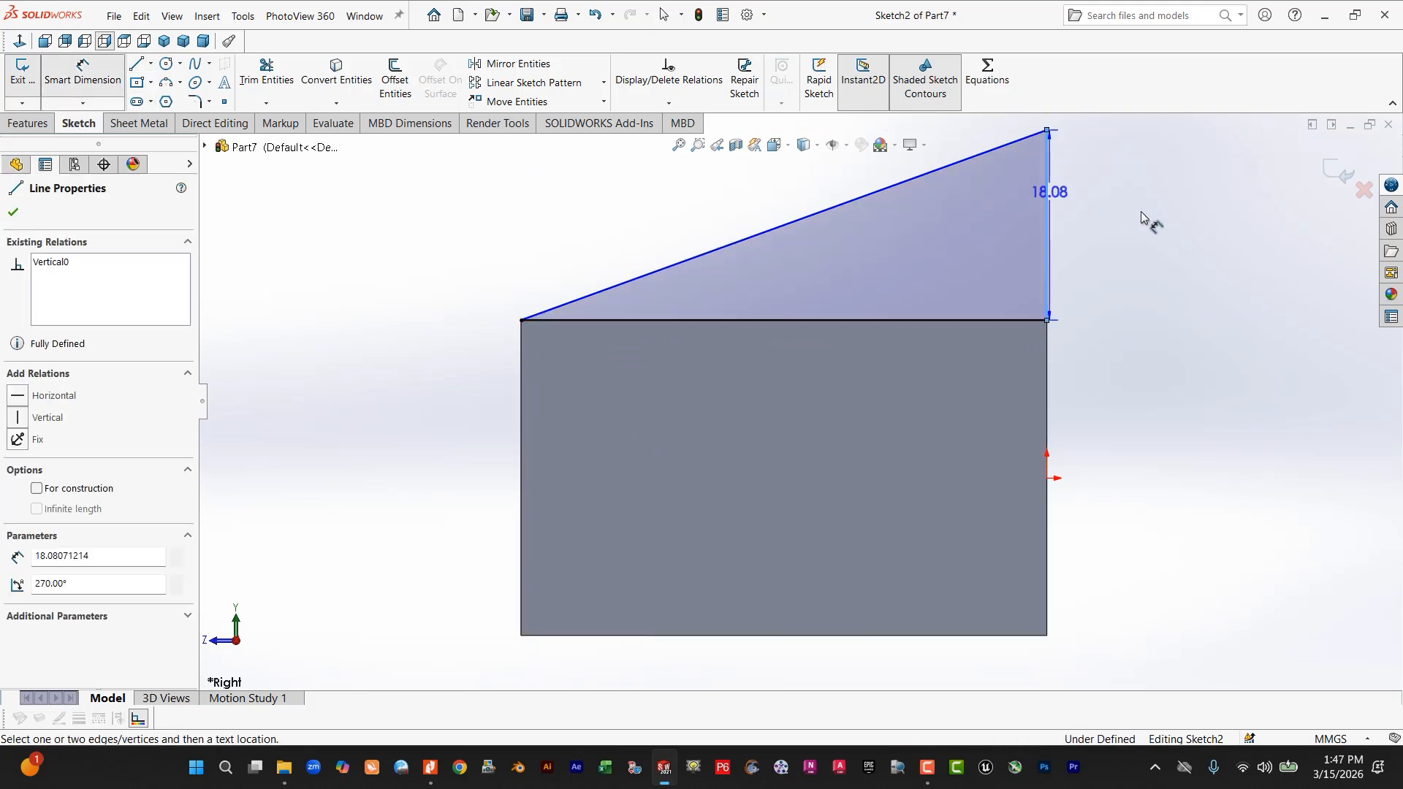
left_click(1179, 265)
type("30")
key("Return")
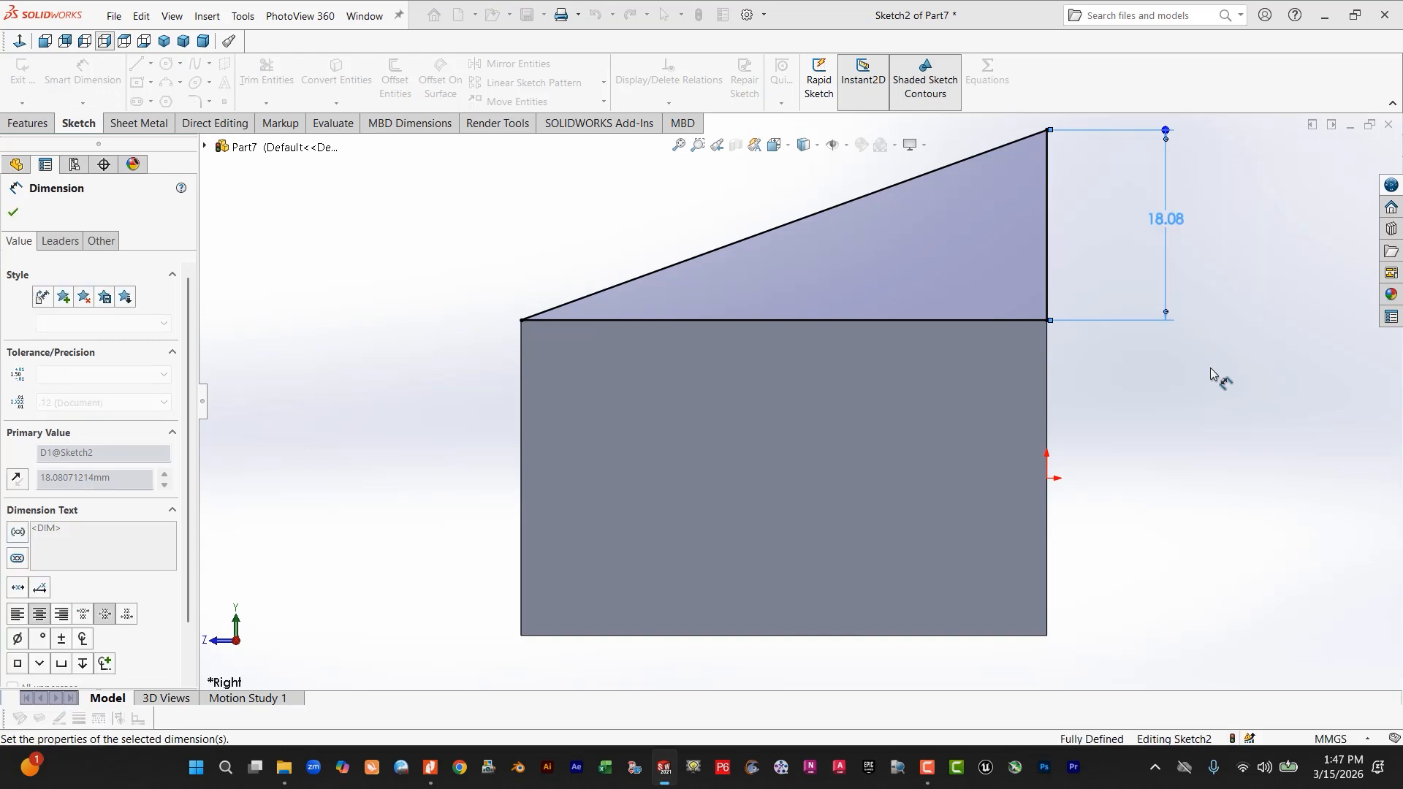
Check the sloped wedge's extrusion width in the Nitro Pro reference drawing, and return to the SOLIDWORKS sketch.
mouse_move(963, 332)
middle_mouse_down()
mouse_move(930, 329)
mouse_move(715, 503)
middle_mouse_up()
left_click(431, 767)
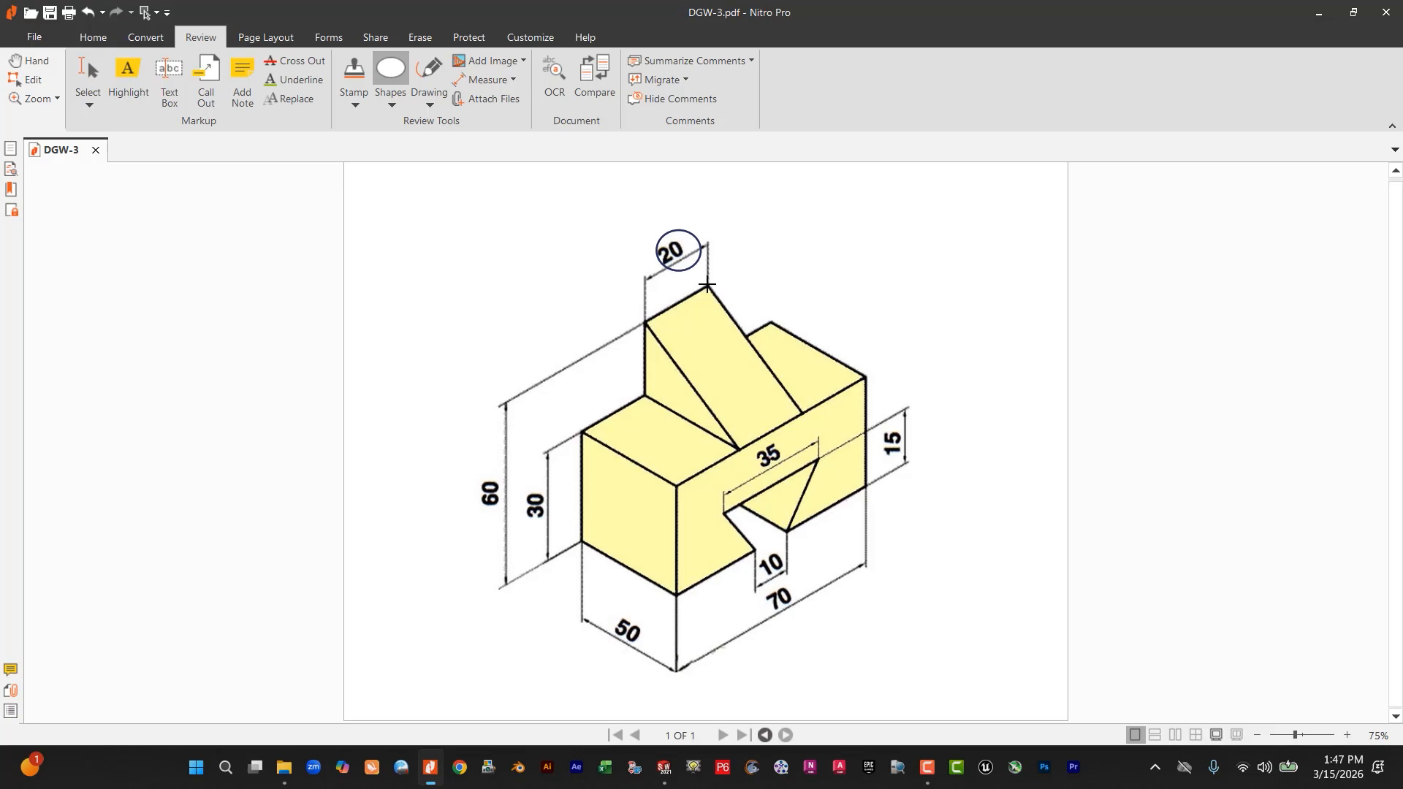
left_click(664, 769)
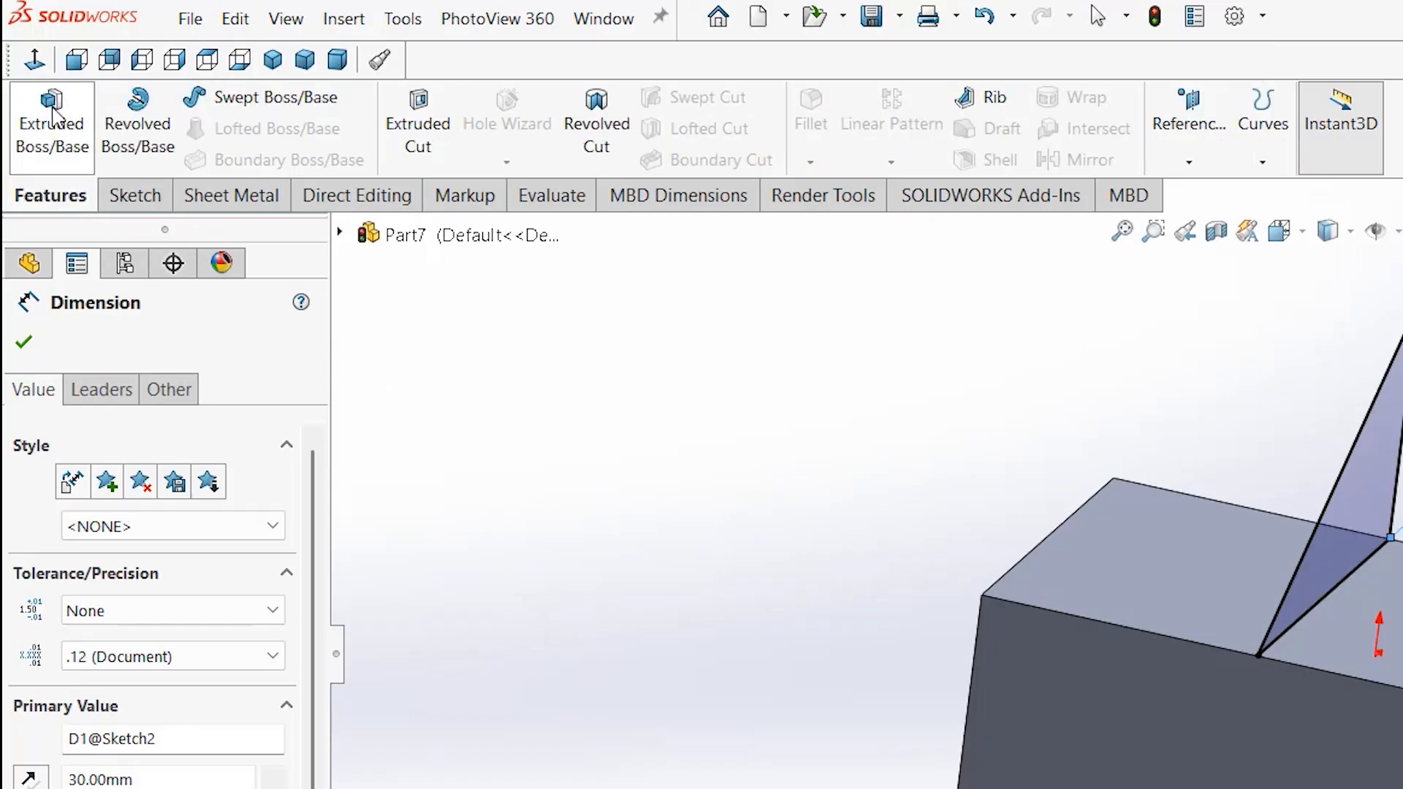
Extrude the triangle sketch as a Mid Plane boss with a total depth of 20 mm, merged with the block.
left_click(53, 116)
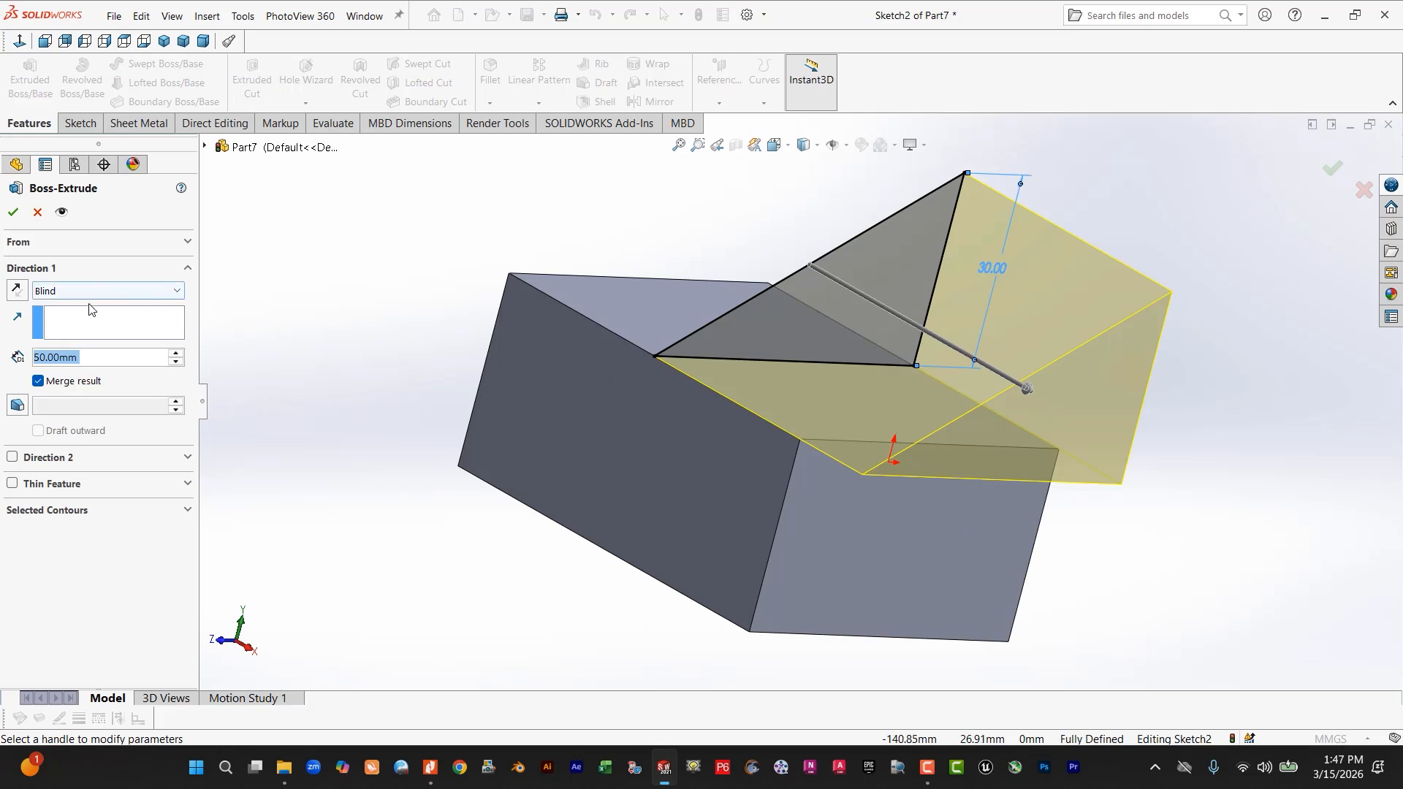
left_click(93, 291)
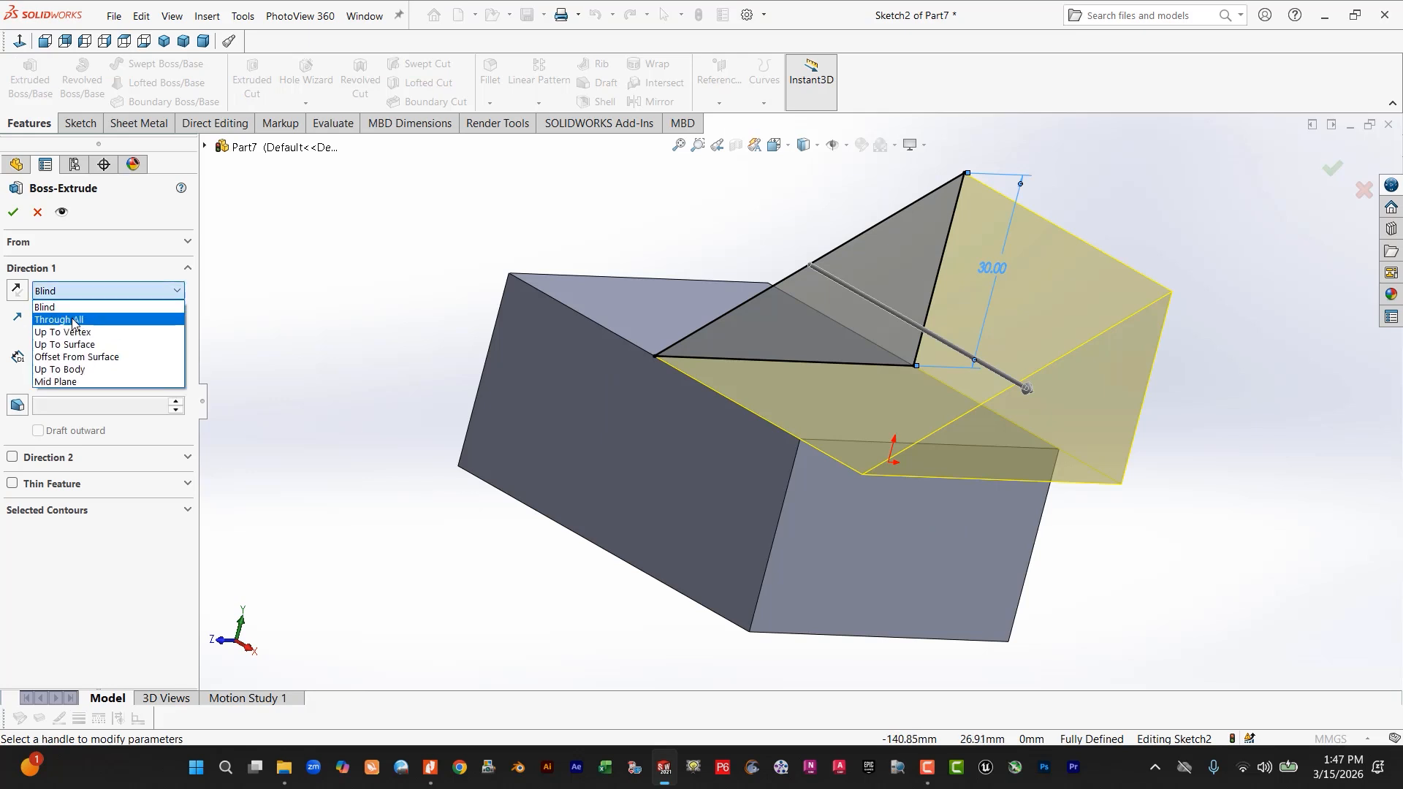
left_click(70, 382)
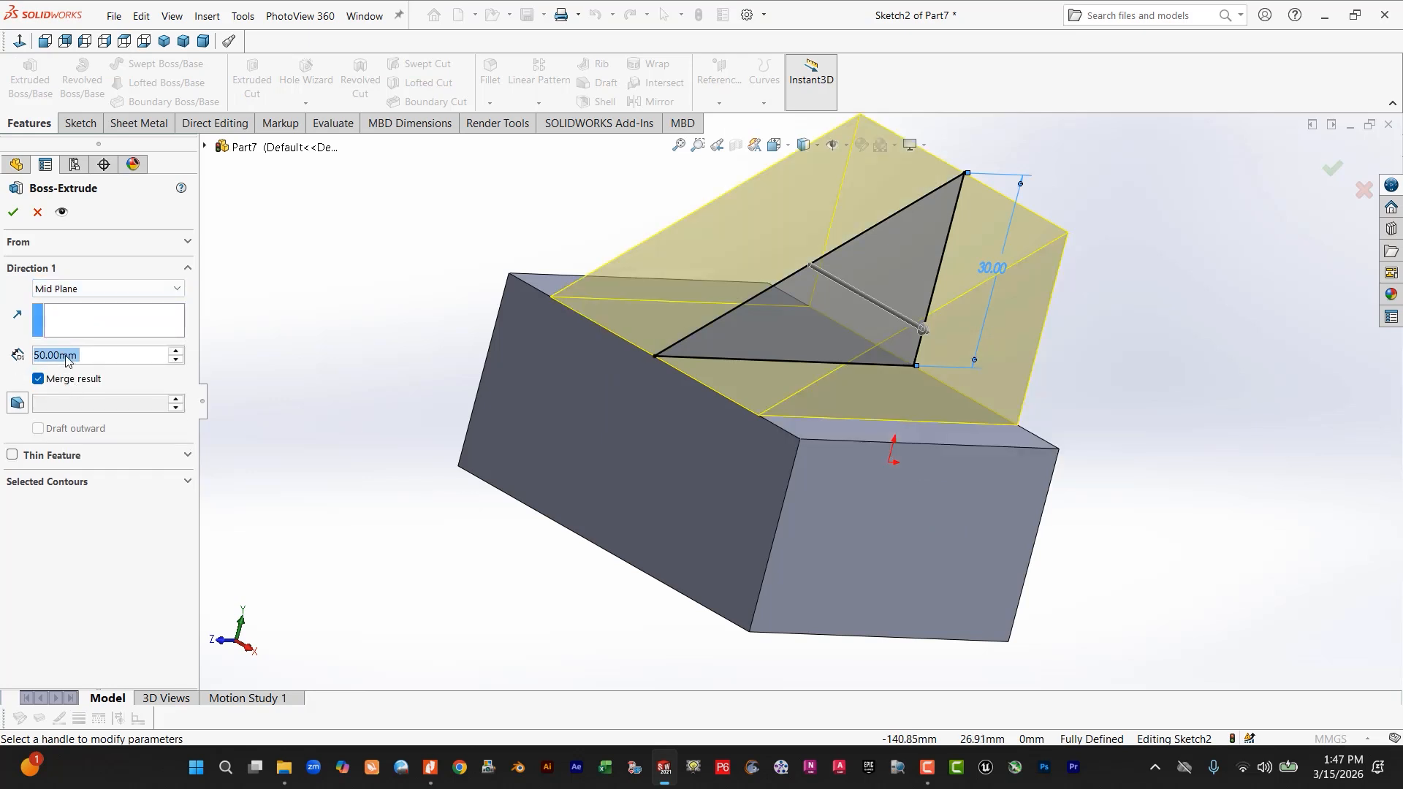
type("20")
key("Return")
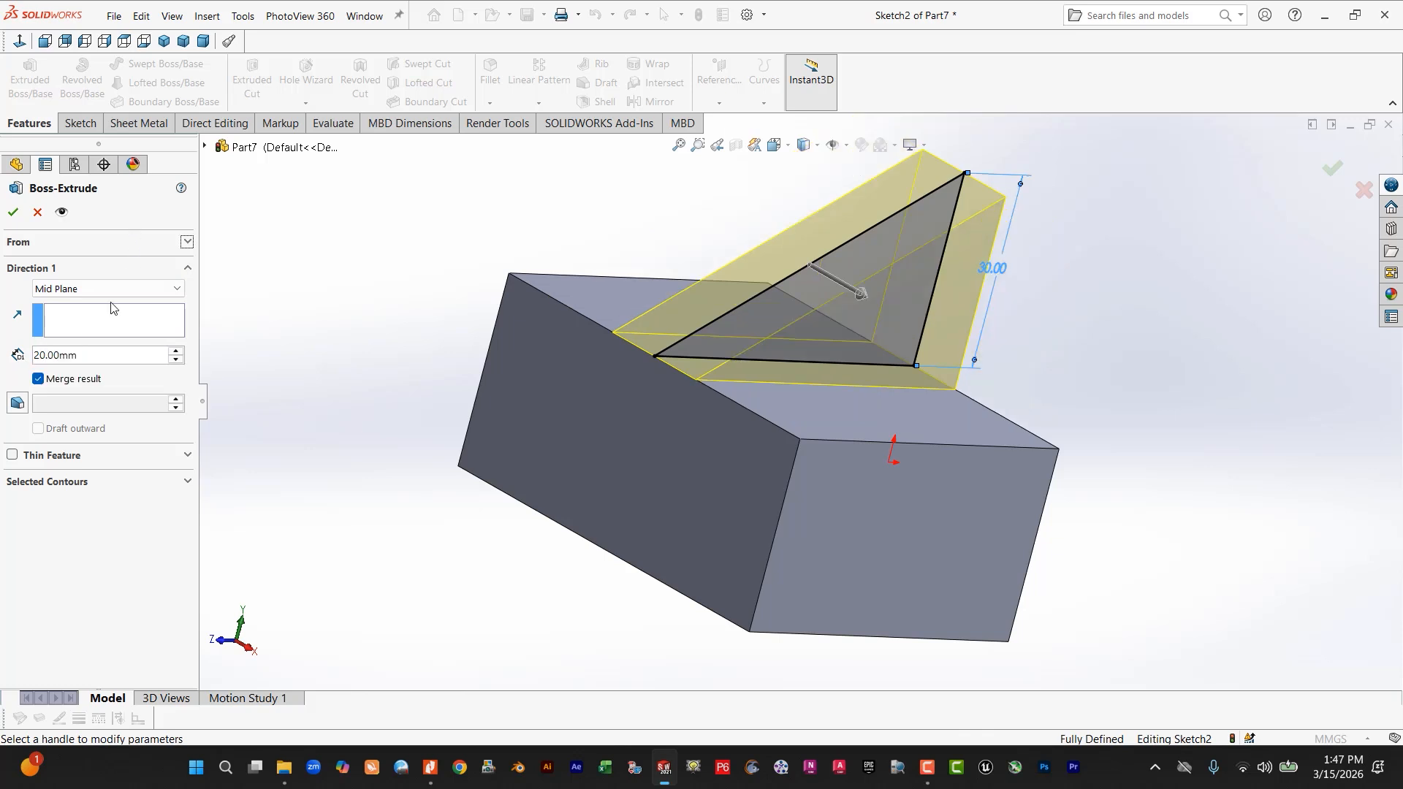
left_click(11, 214)
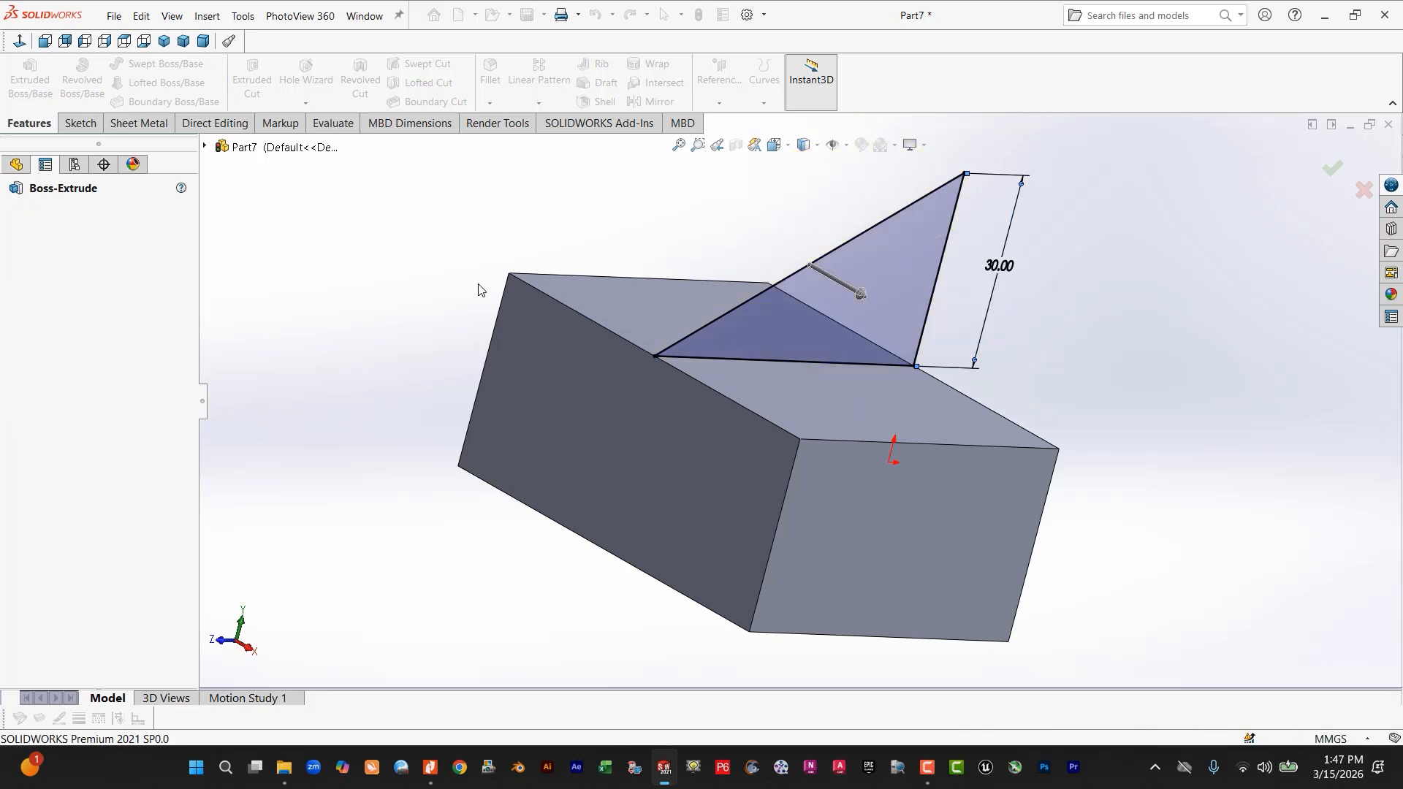
Check the dovetail slot's shape and dimensions in the Nitro Pro reference drawing, and return to SOLIDWORKS.
middle_click_drag(458, 553, 677, 567)
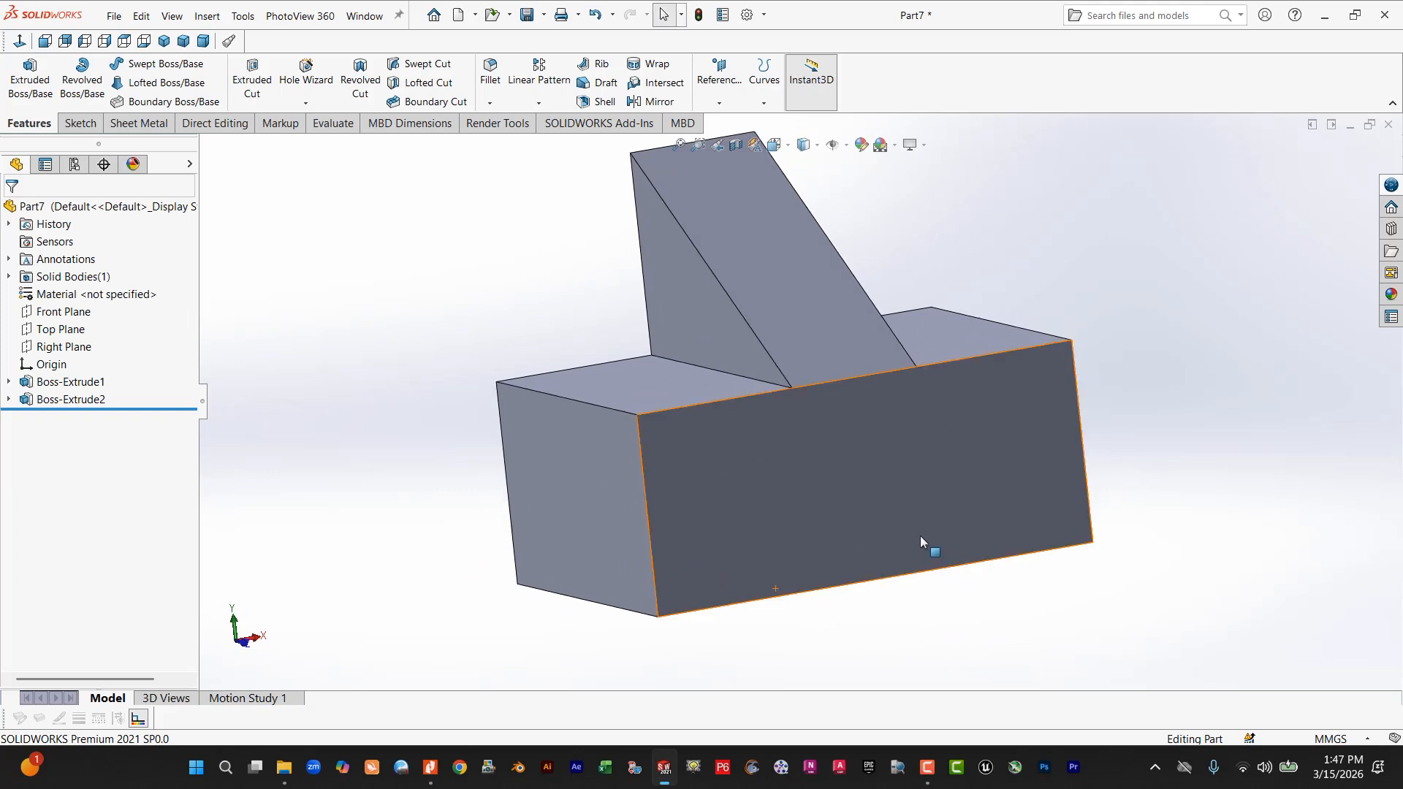
left_click(430, 767)
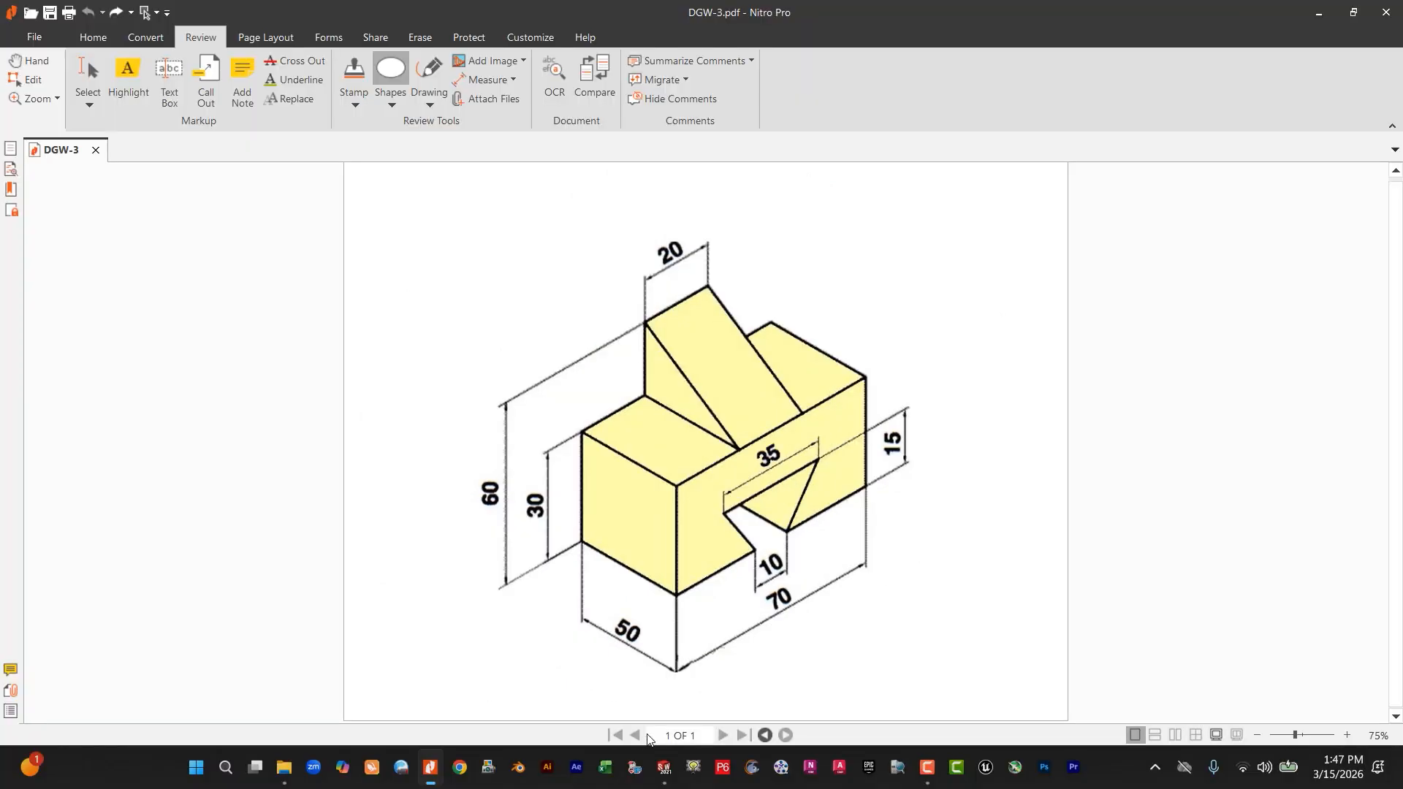
mouse_move(664, 767)
left_click(695, 662)
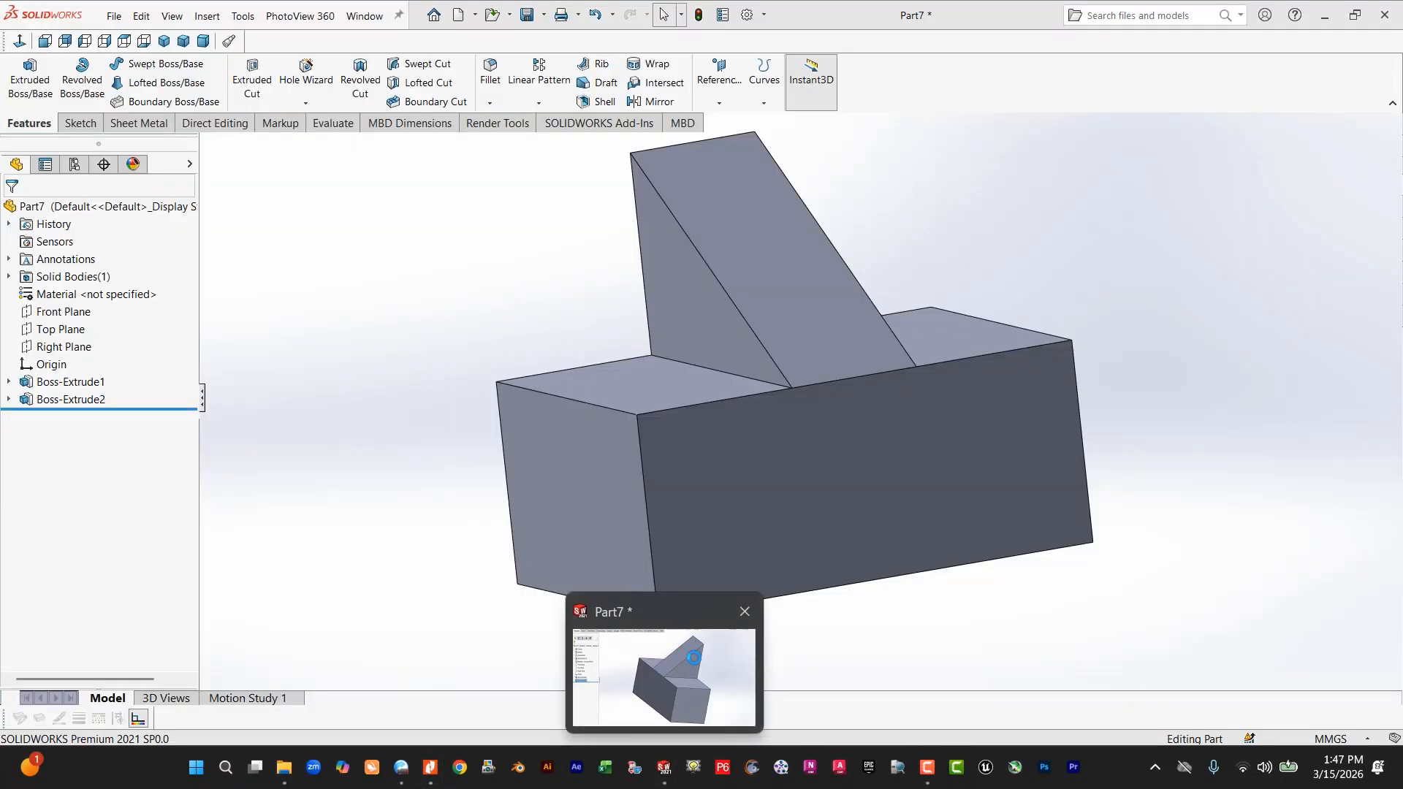
Start a sketch on the block's front face and draw a vertical centerline about 11 mm up from the bottom edge's midpoint.
left_click(852, 537)
left_click(80, 123)
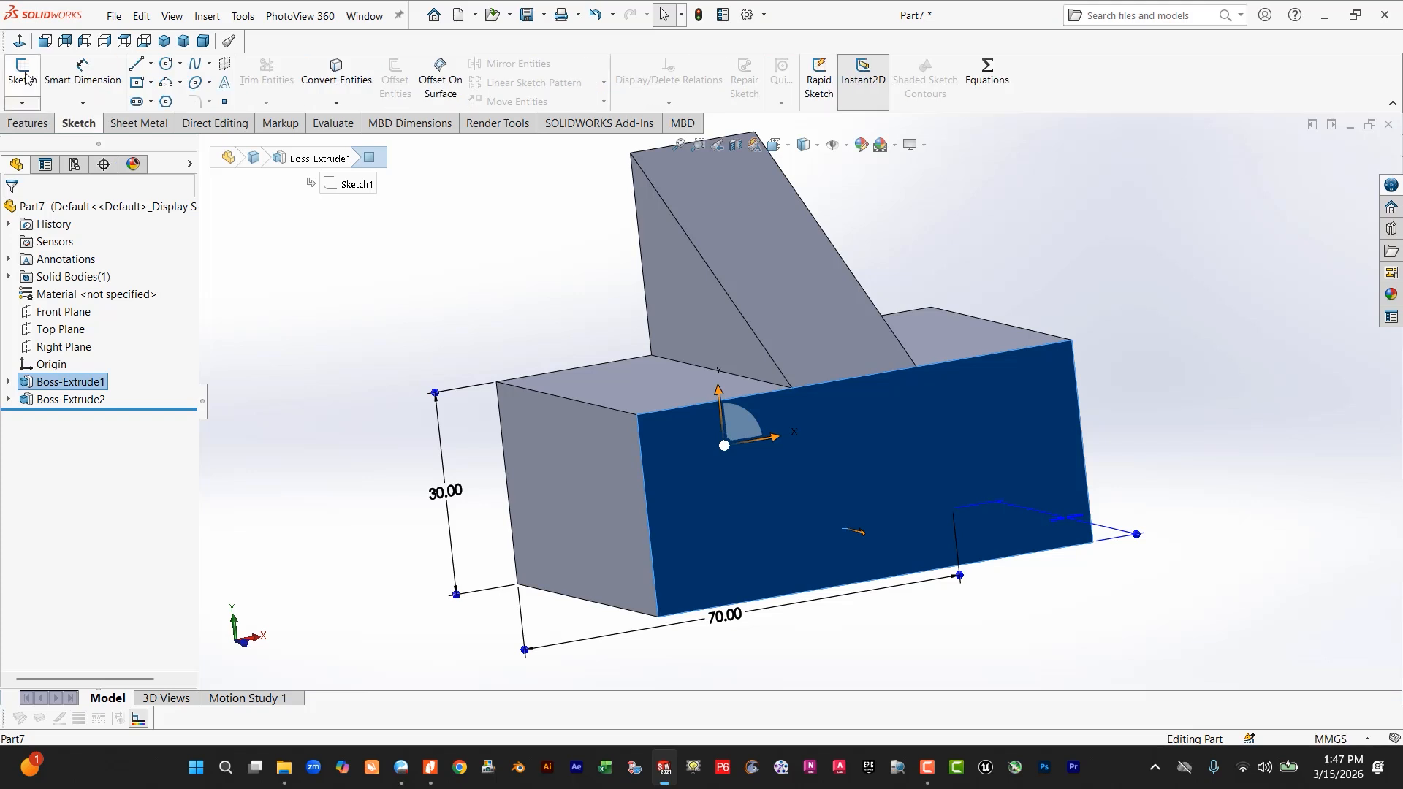
left_click(22, 75)
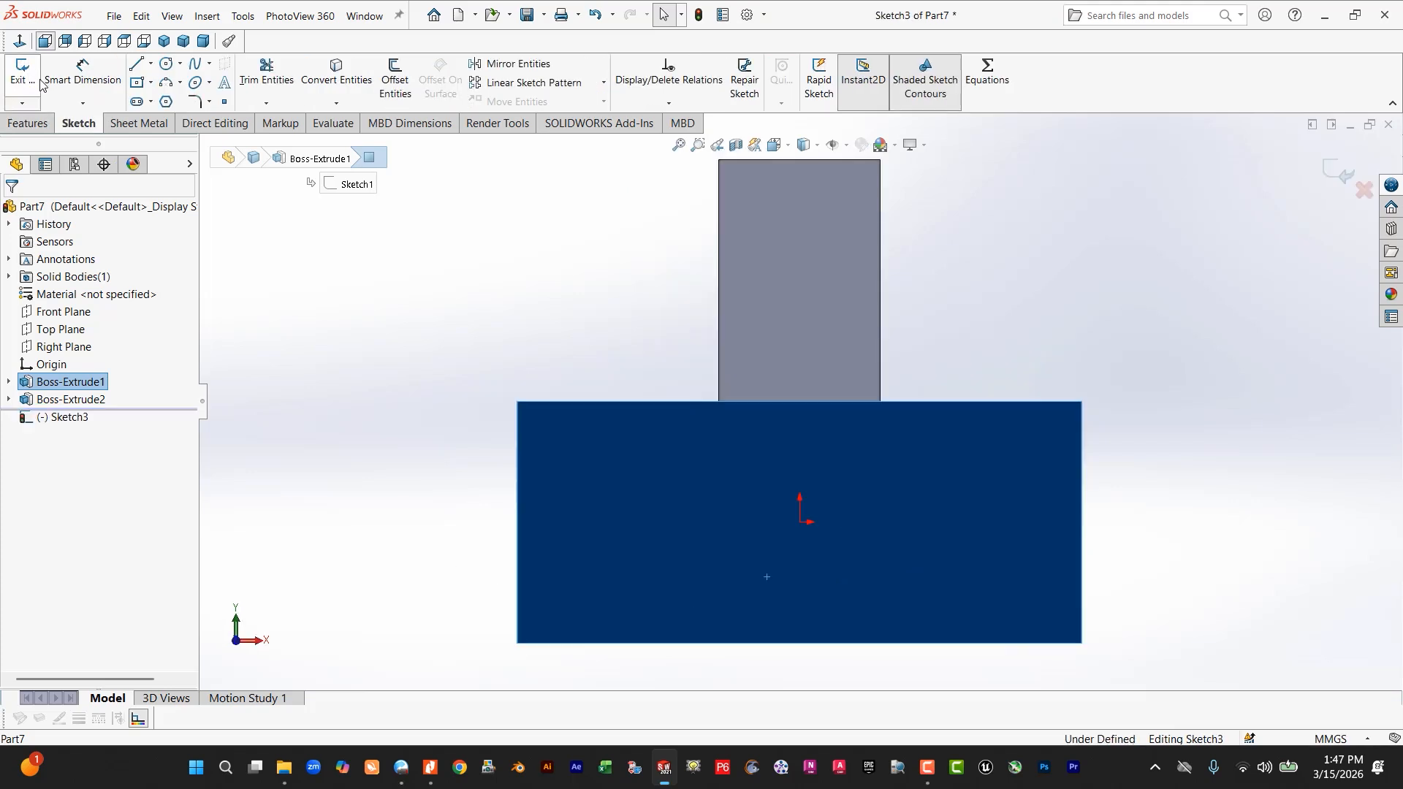
left_click(152, 65)
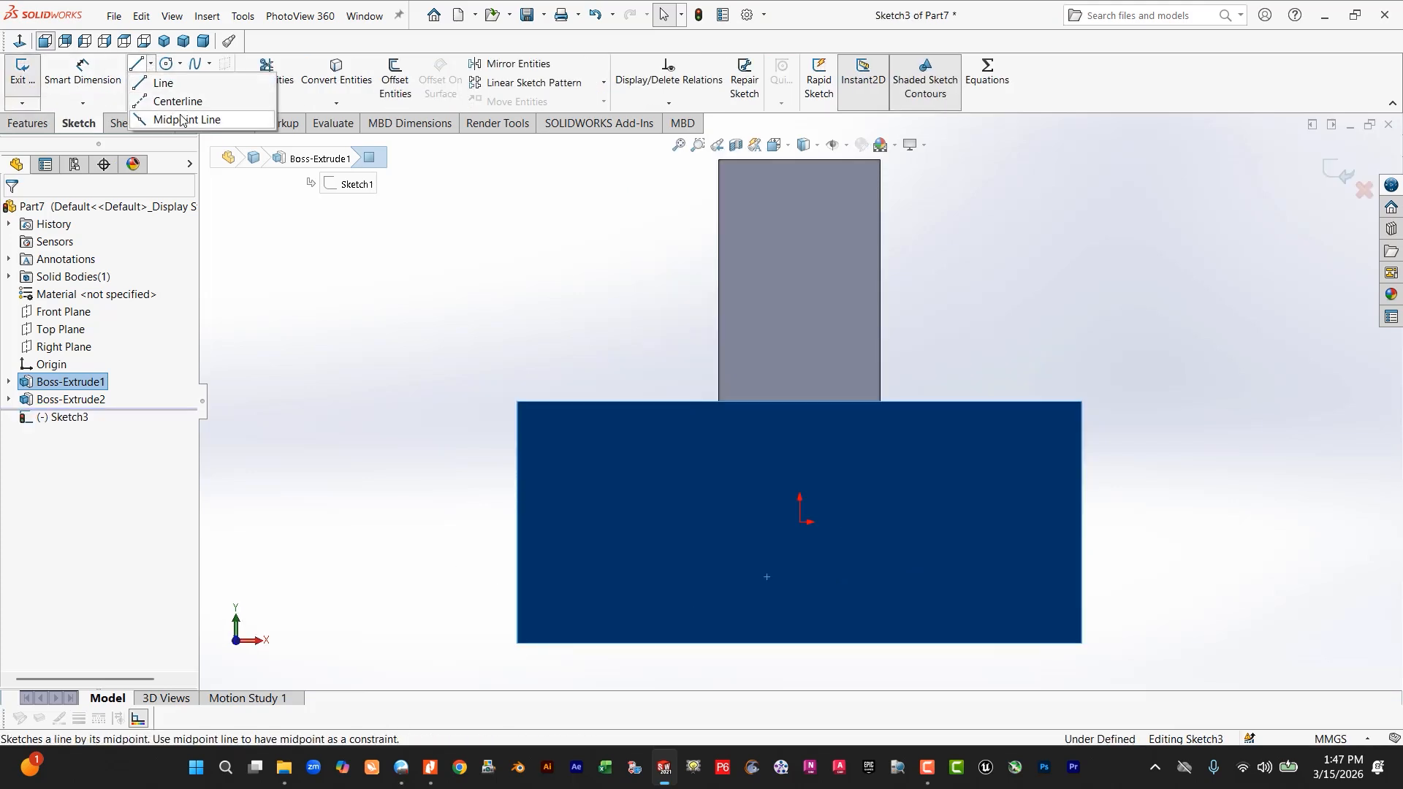
left_click(169, 101)
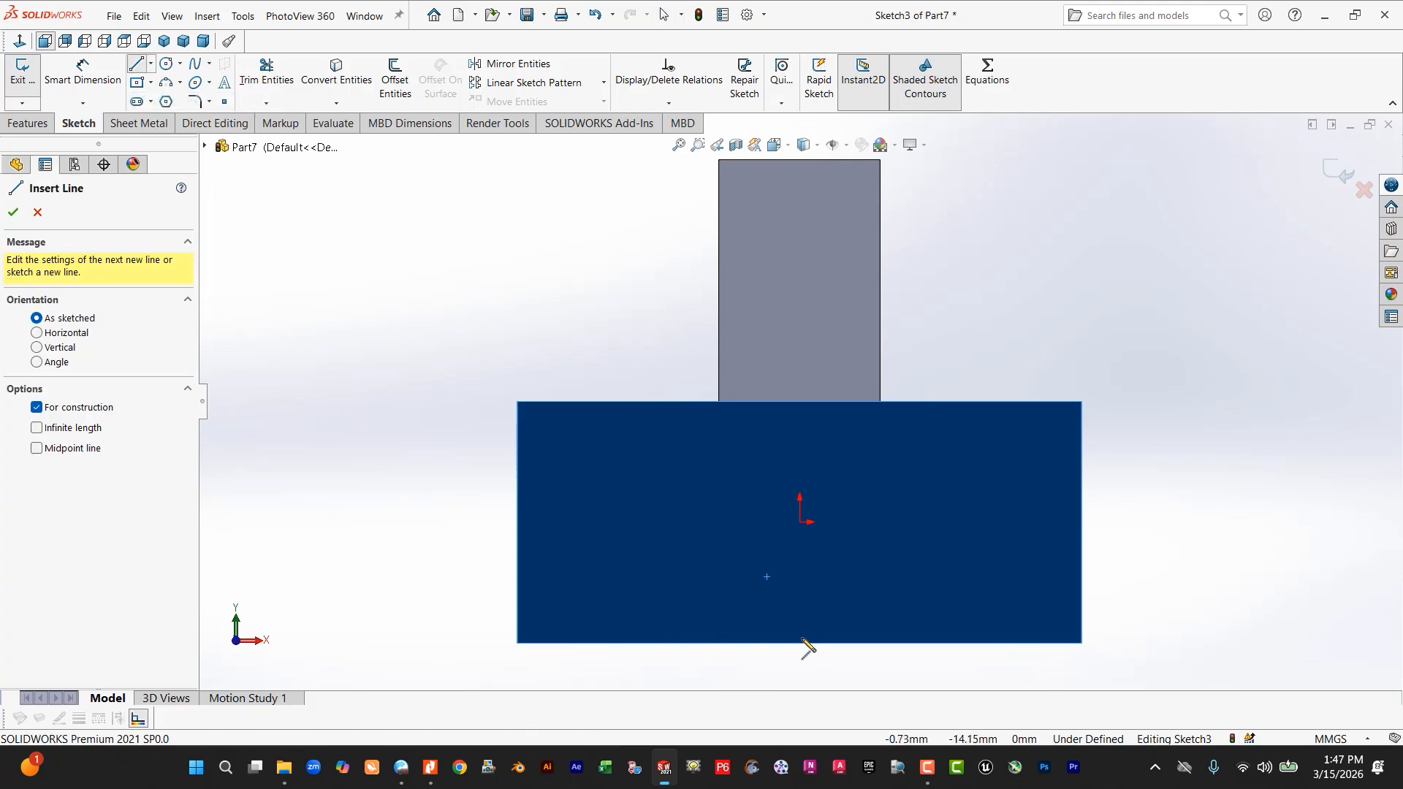
left_click(799, 644)
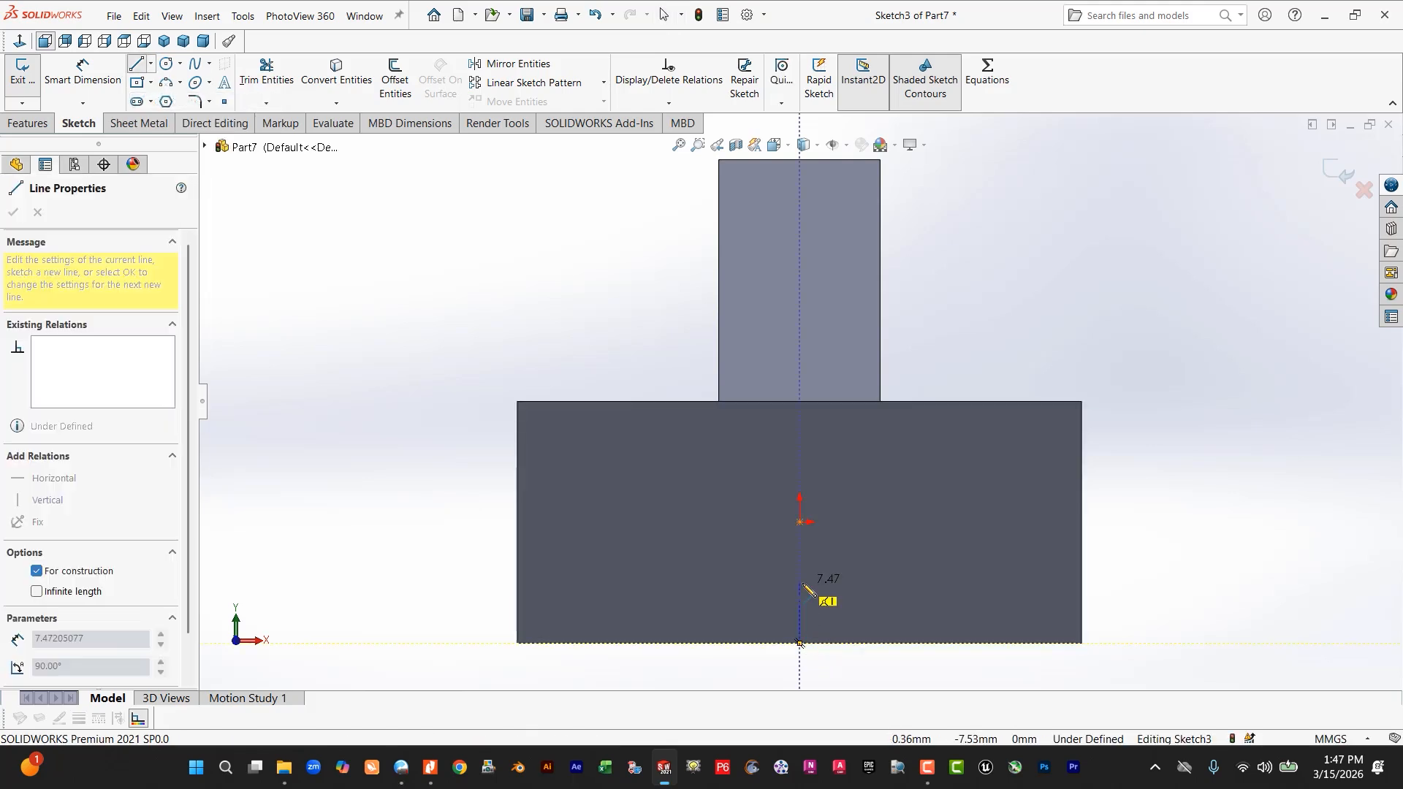
left_click(799, 553)
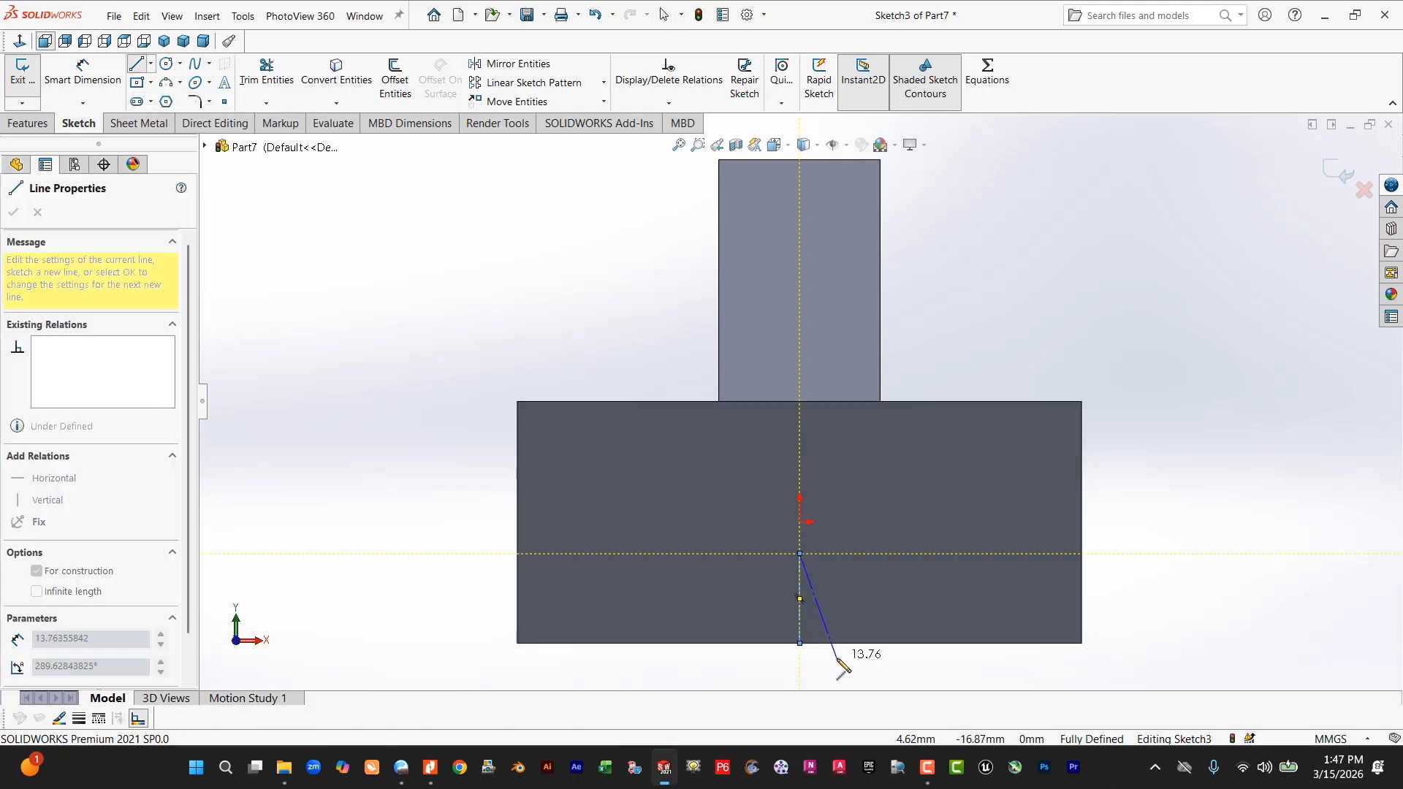
key("Escape")
Draw a horizontal midpoint line about 15 mm long, centred on the upper end of the centerline.
left_click(153, 64)
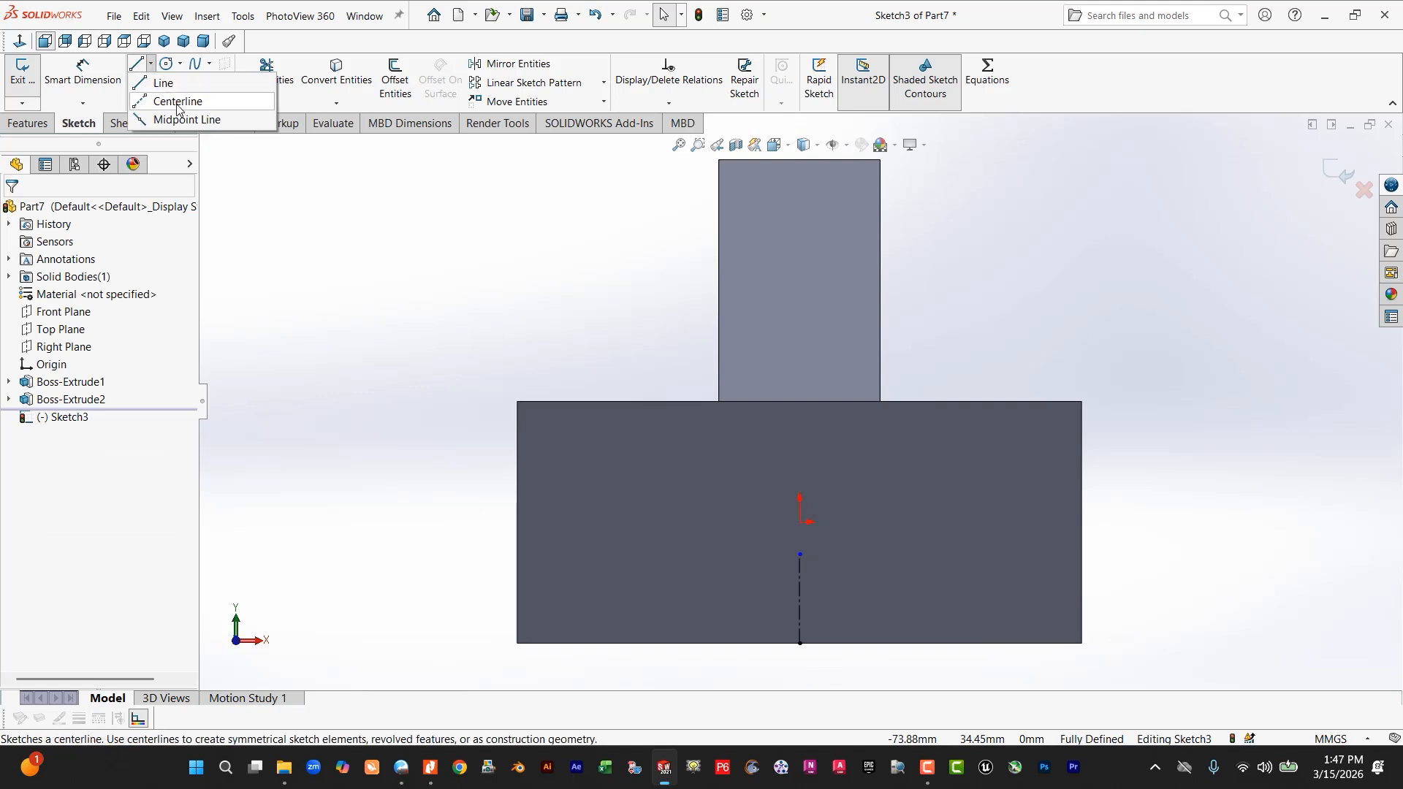
left_click(169, 81)
left_click(799, 554)
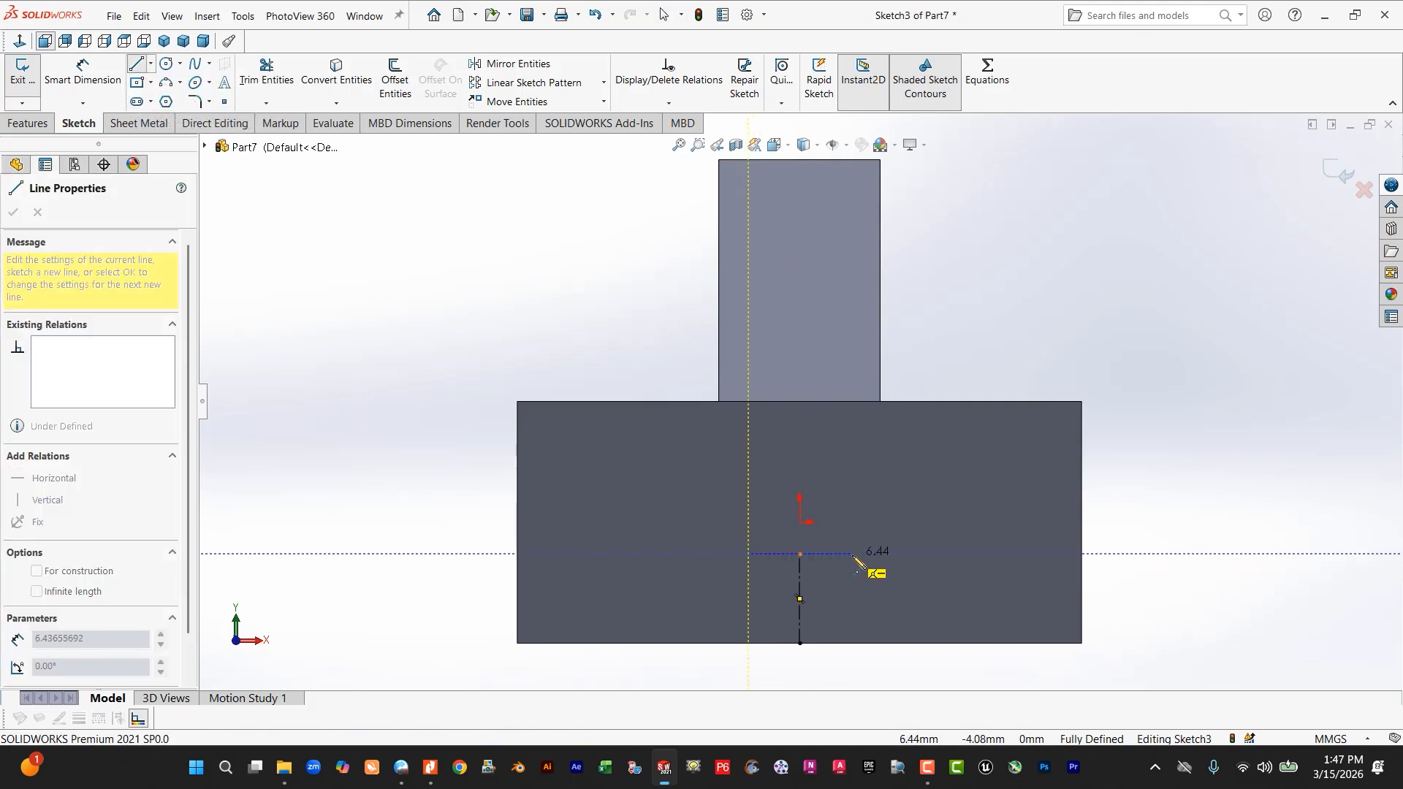
left_click(862, 554)
key("Escape")
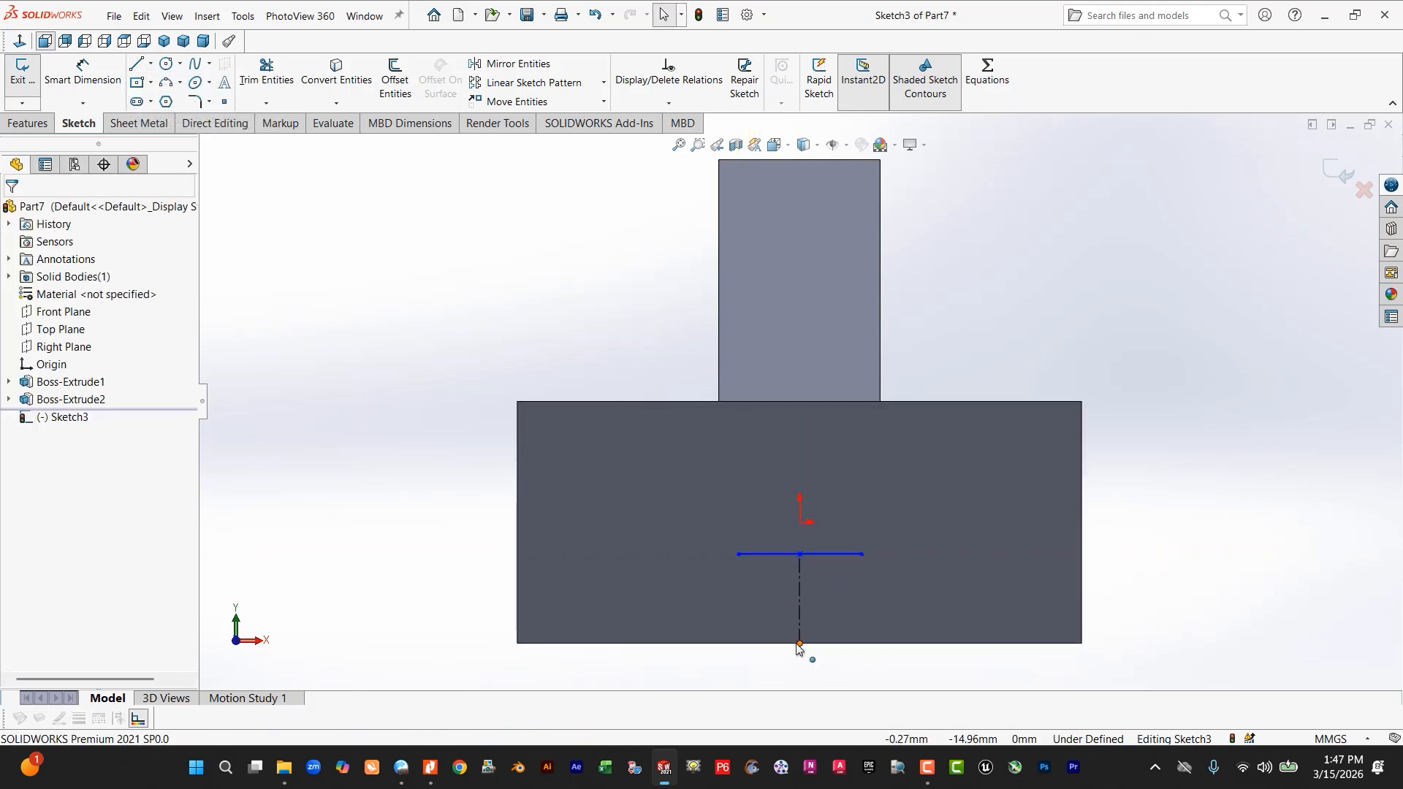
Draw a second midpoint line about 13 mm long on the block's bottom edge, centred on the centerline's lower end.
left_click(151, 66)
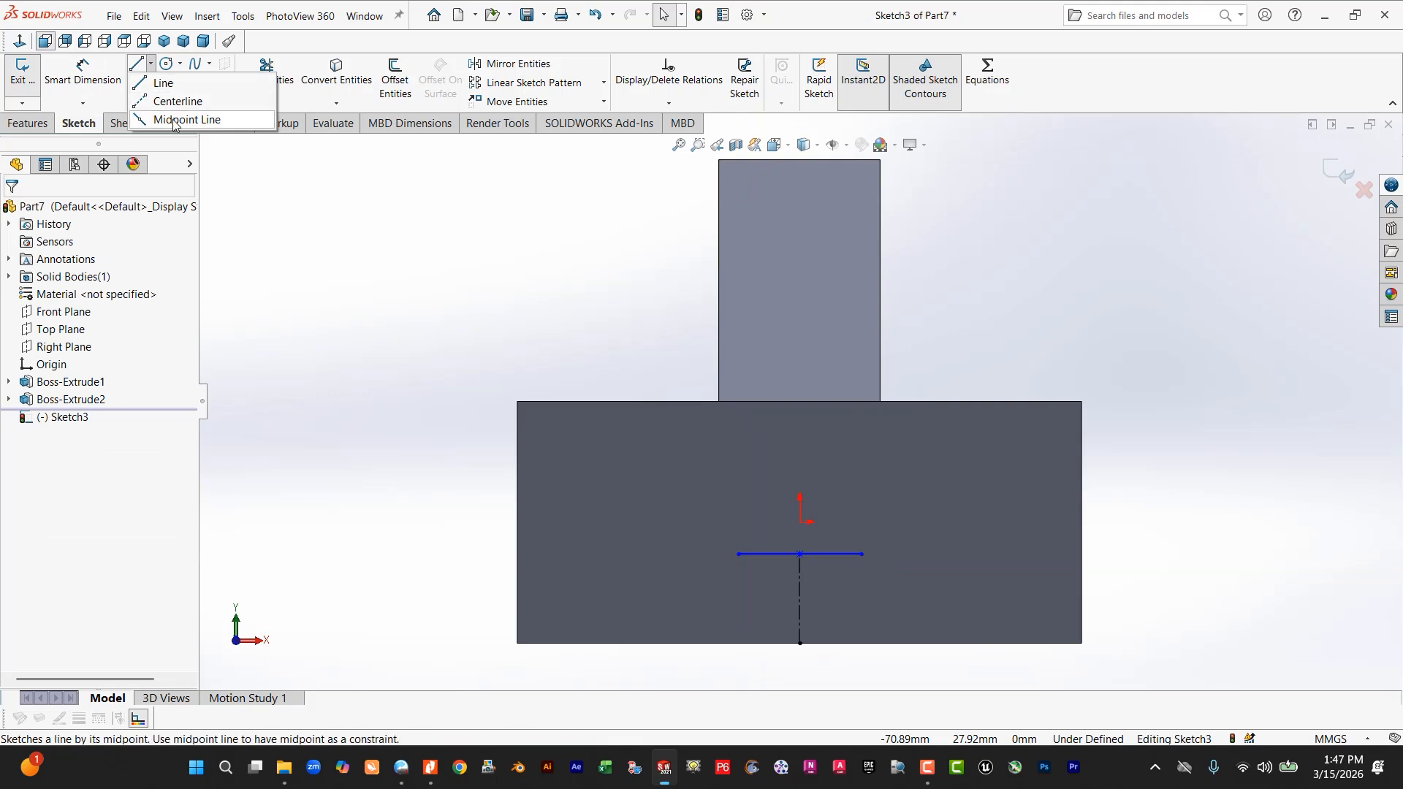
left_click(175, 120)
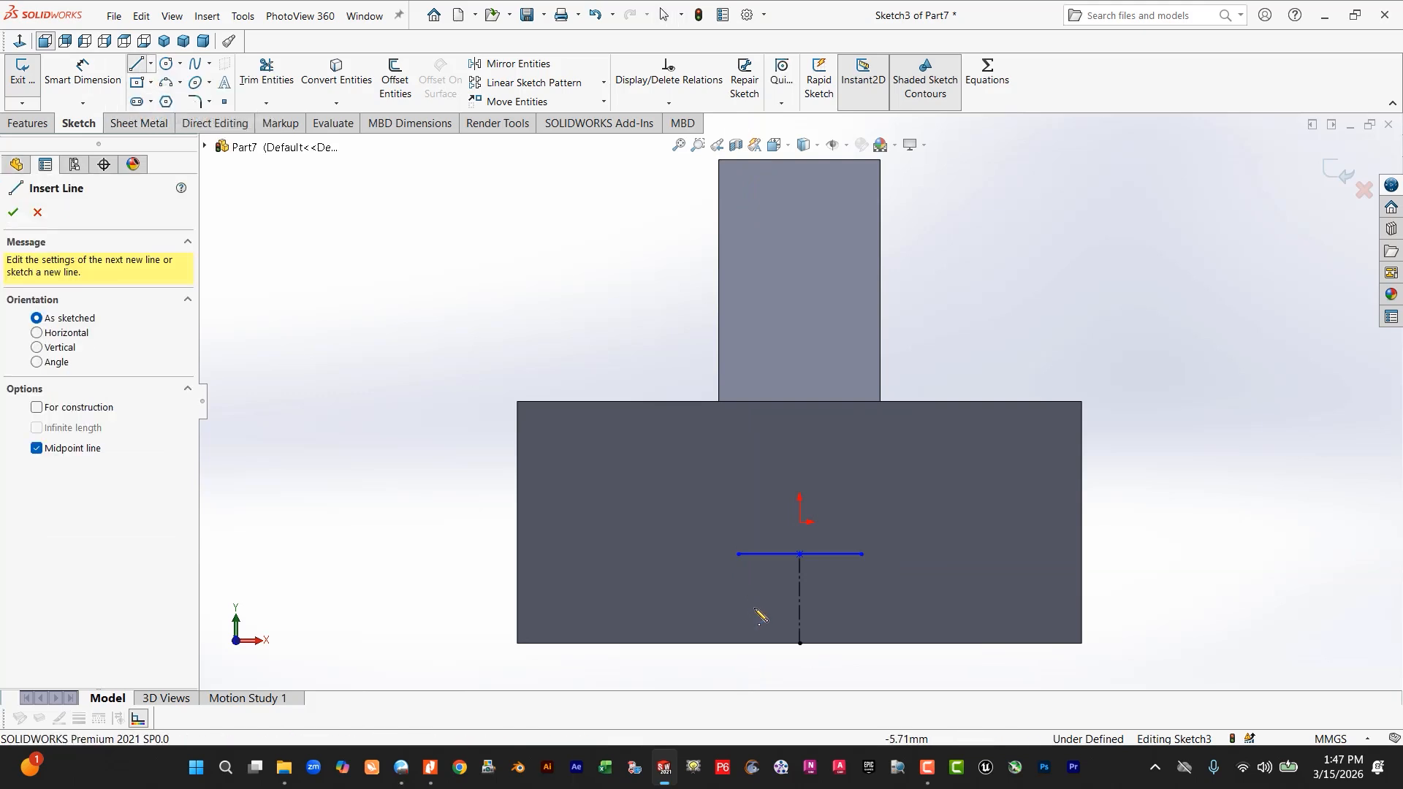
left_click(799, 643)
left_click(852, 643)
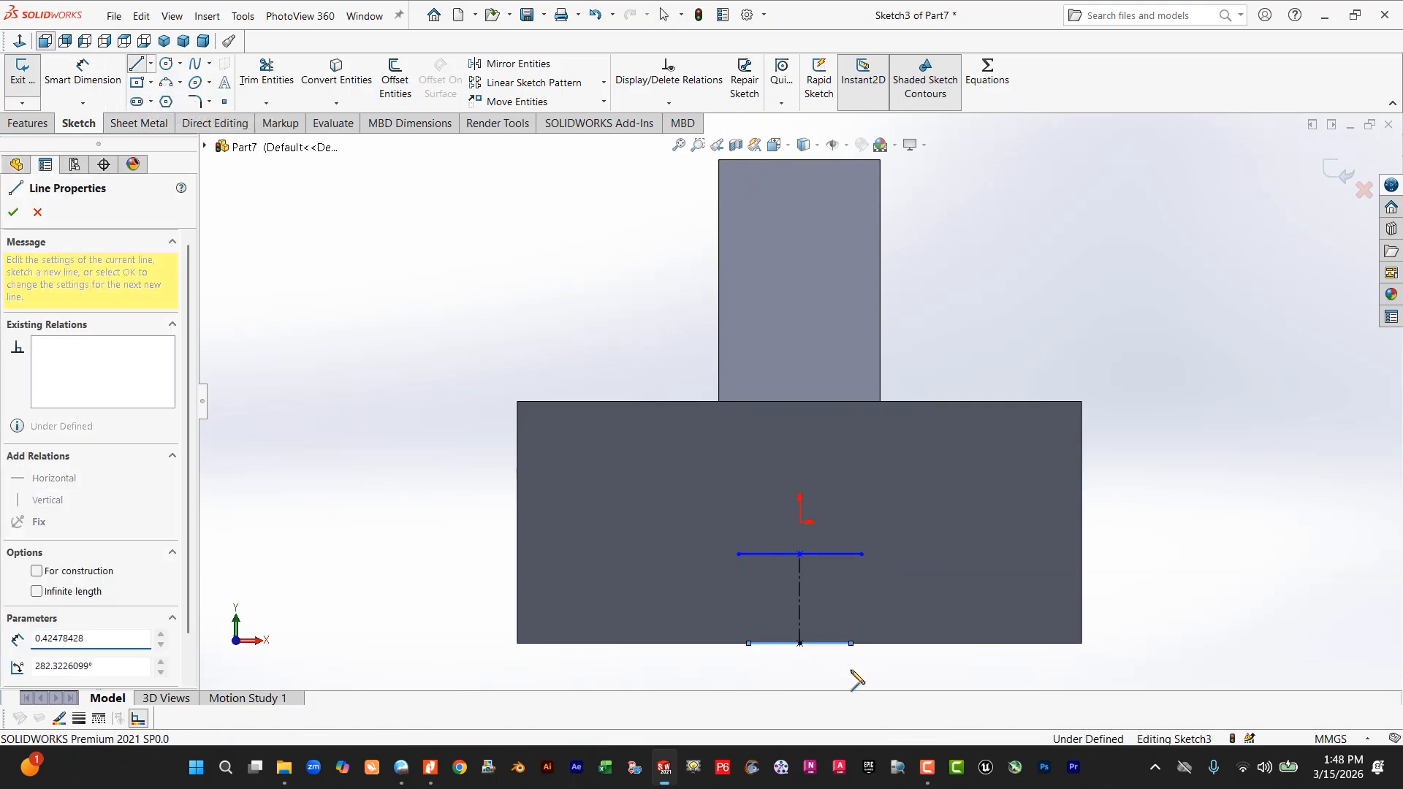
key("Escape")
key("Escape")
Connect the ends of the two horizontal lines with a slanted line on each side to close the slot profile.
left_click(135, 67)
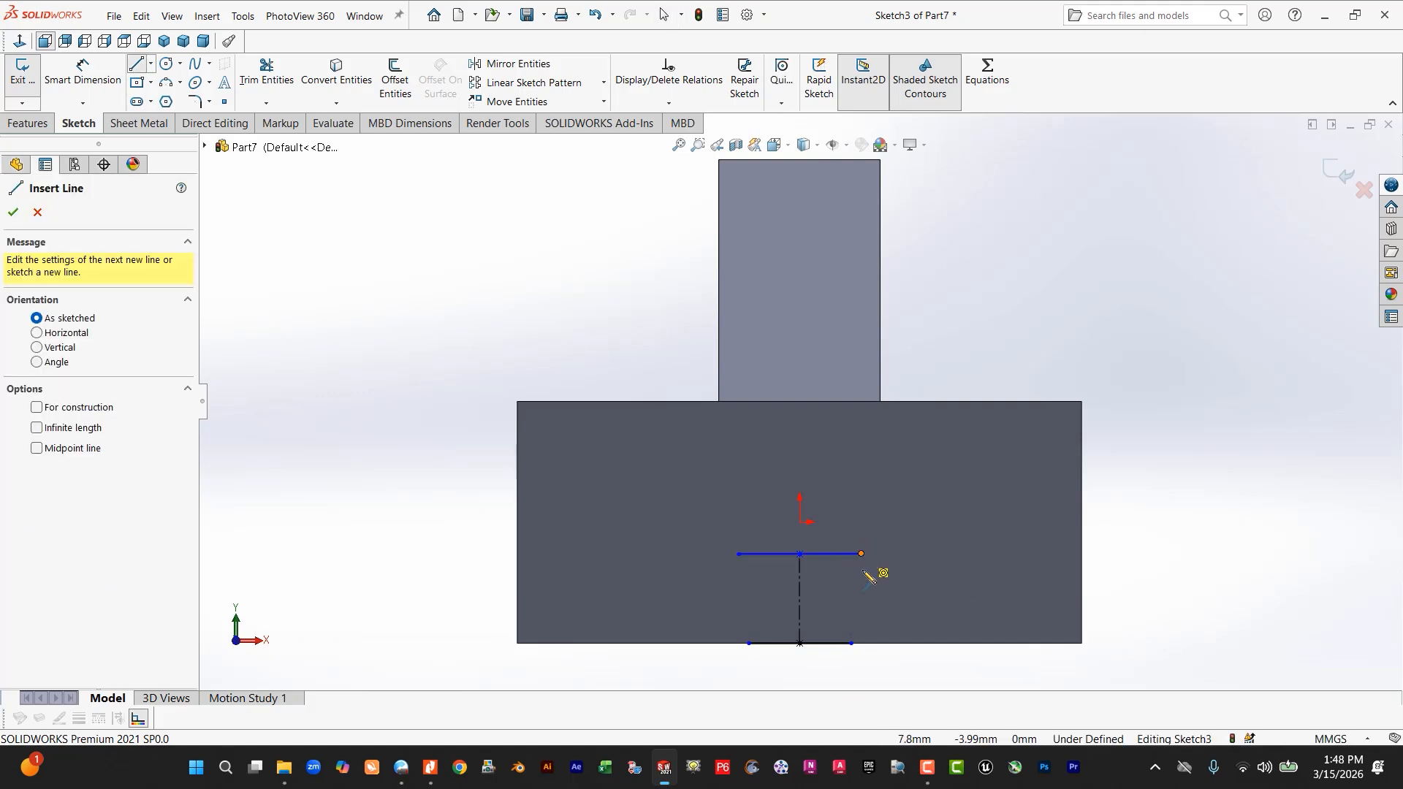
left_click_drag(860, 553, 851, 643)
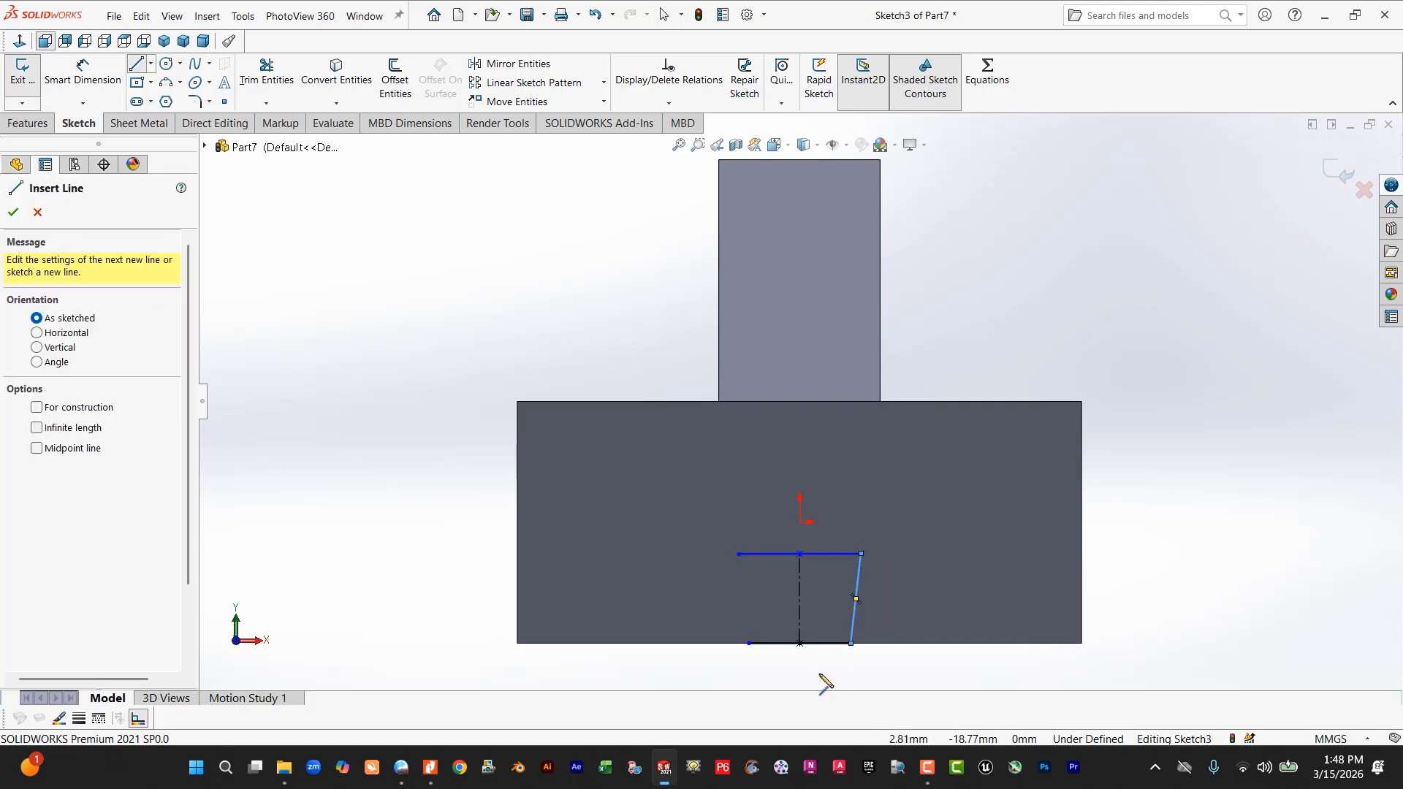
mouse_move(739, 554)
left_mouse_down()
mouse_move(761, 623)
mouse_move(749, 643)
left_mouse_up()
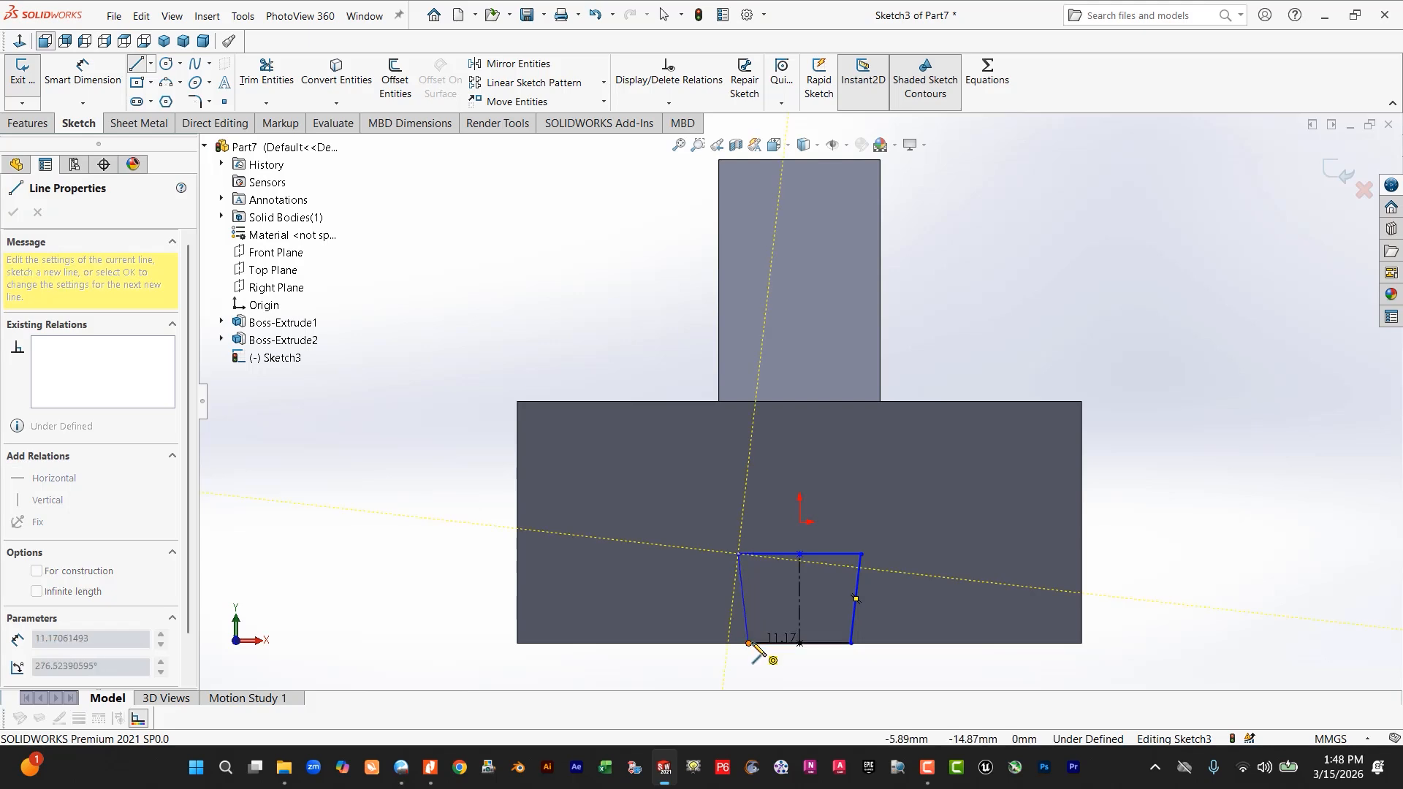
key("Escape")
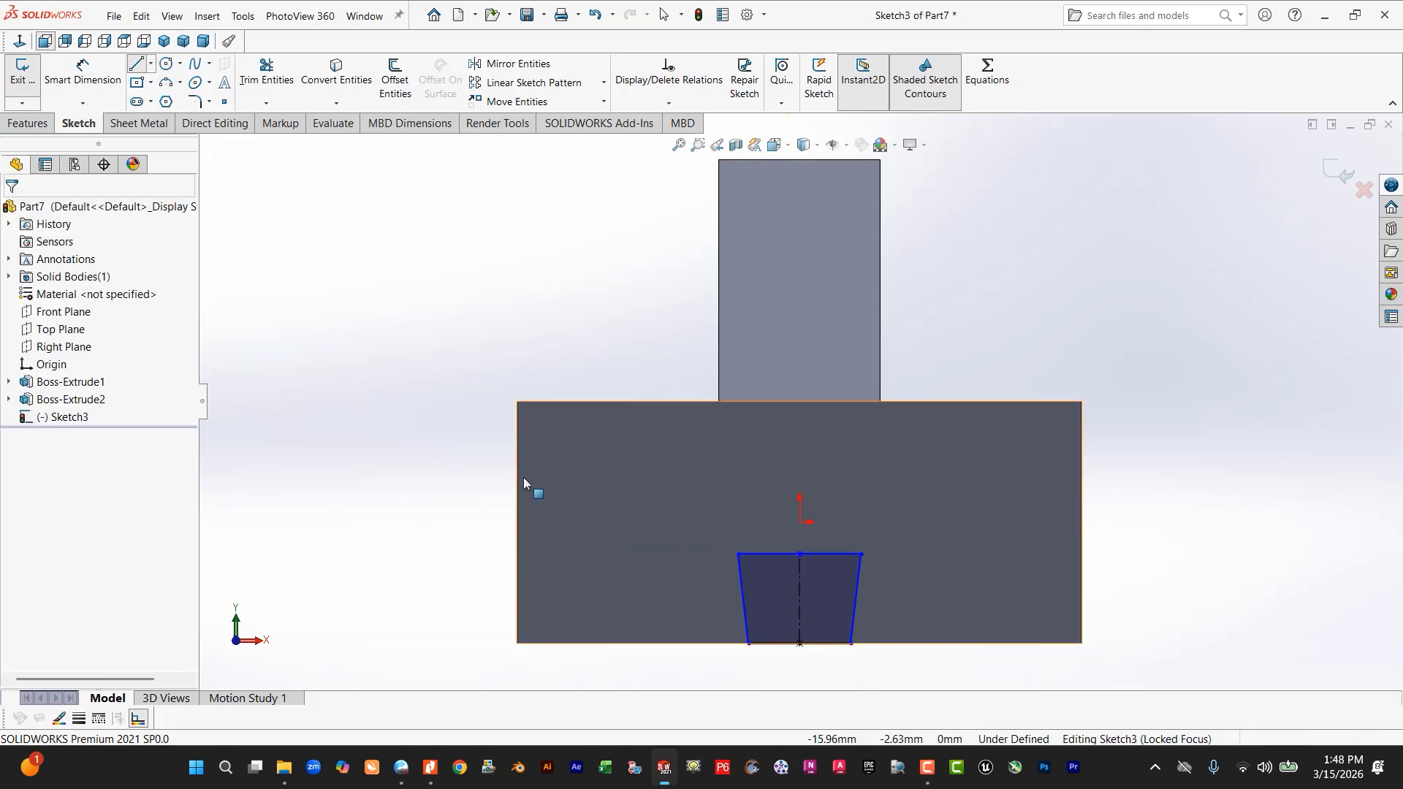
Circle the dovetail slot's 10, 35 and 15 dimensions in the Nitro Pro drawing, and return to the SOLIDWORKS sketch.
left_click(83, 73)
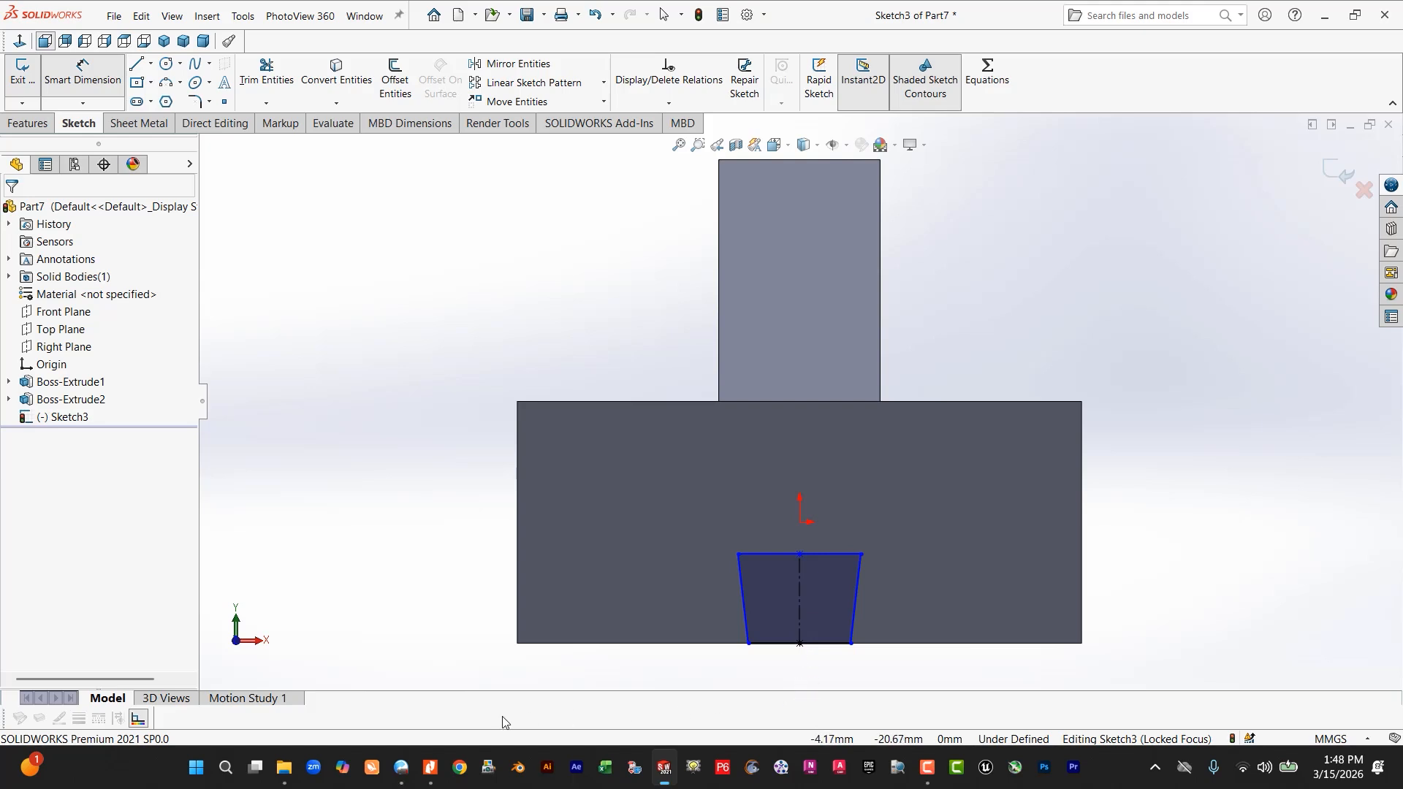
left_click(429, 776)
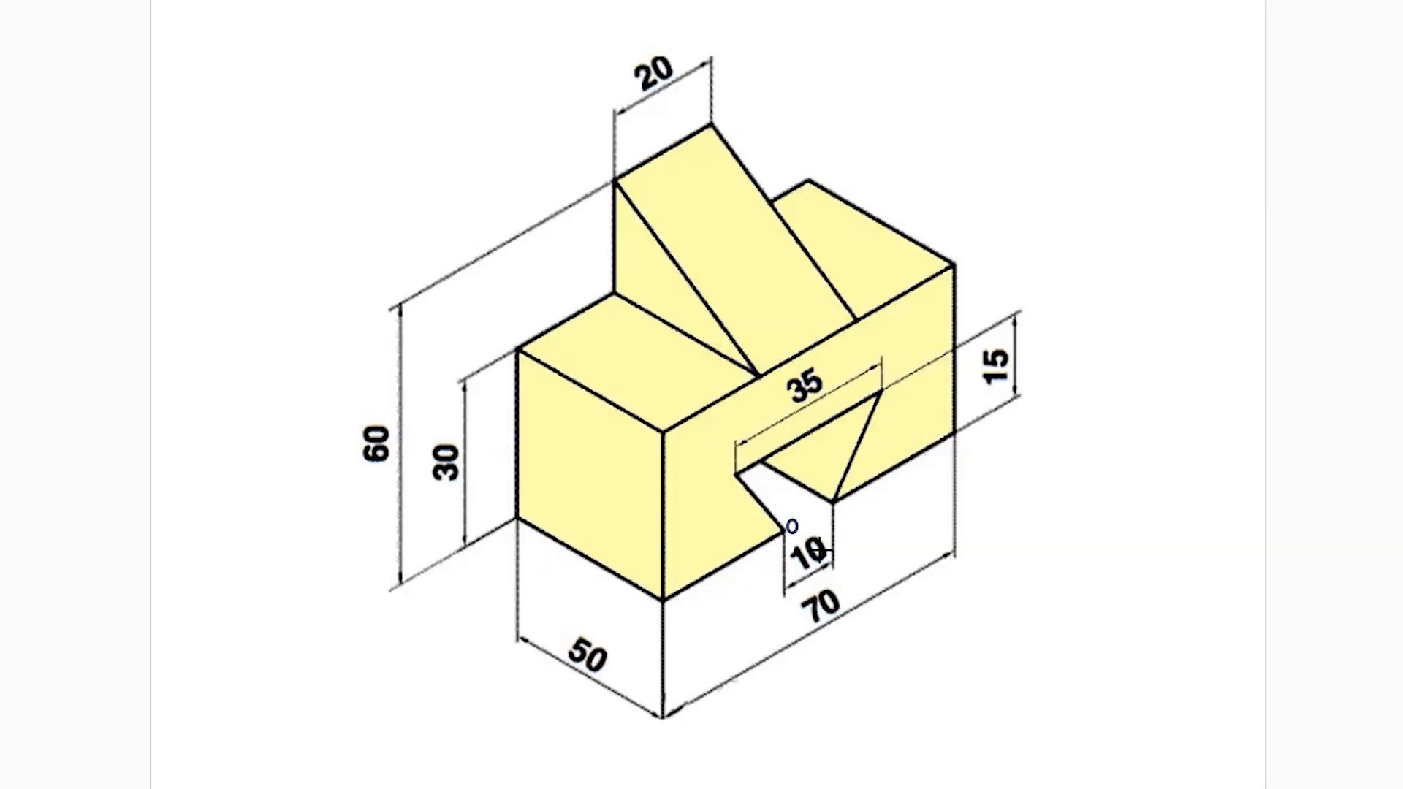
left_click_drag(757, 545, 800, 584)
left_click_drag(815, 382, 836, 415)
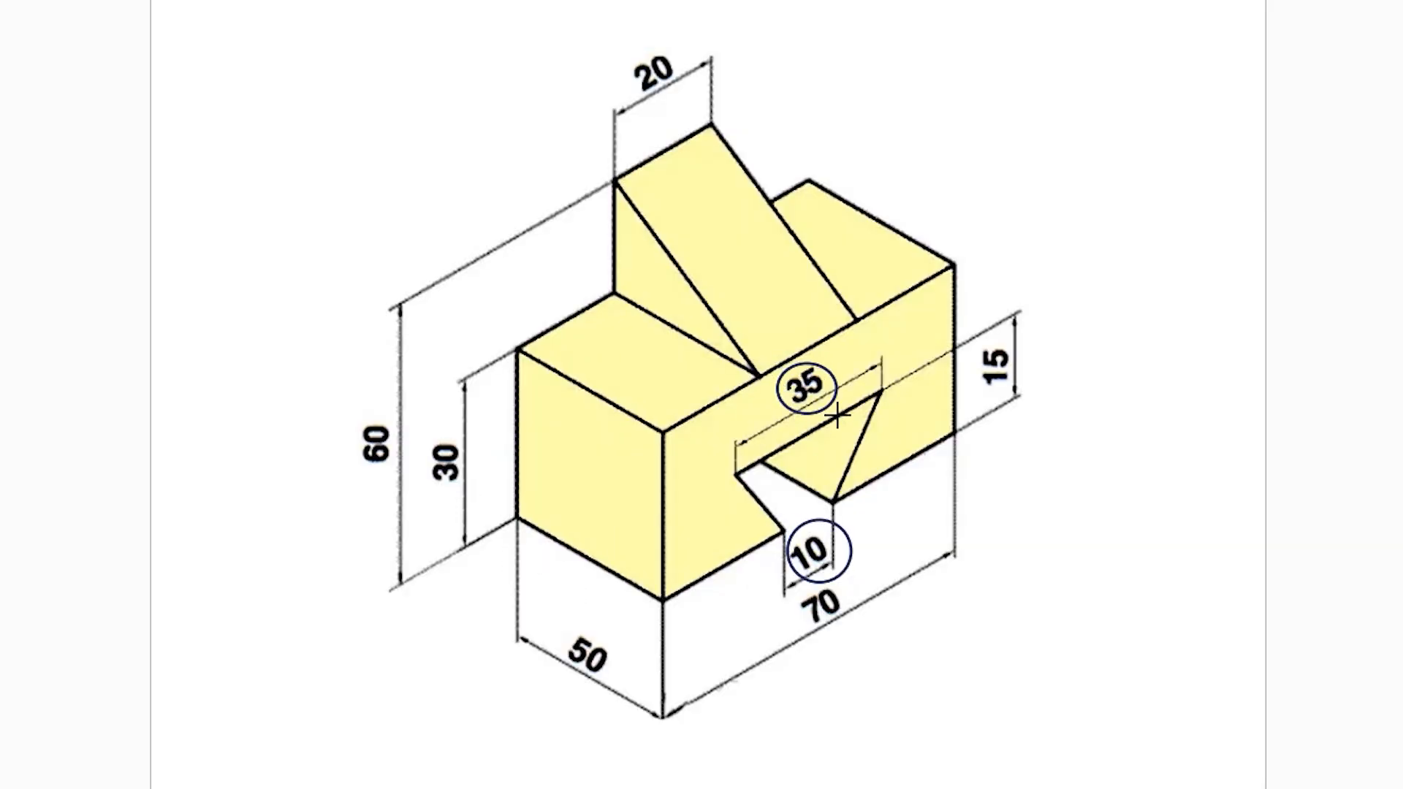
left_click_drag(1012, 379, 1031, 402)
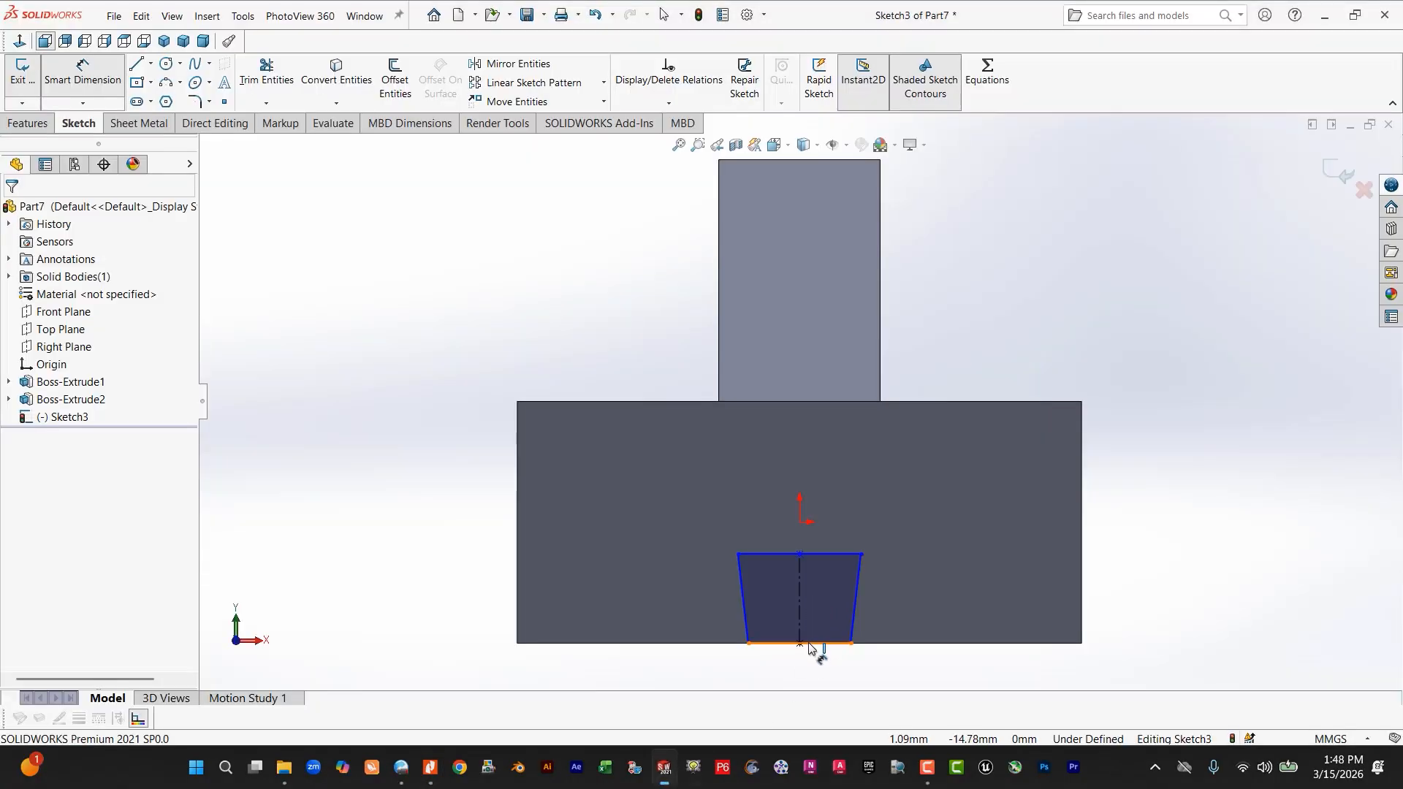
Dimension the slot profile's bottom line to 10 mm and its top line to 35 mm.
left_click(809, 644)
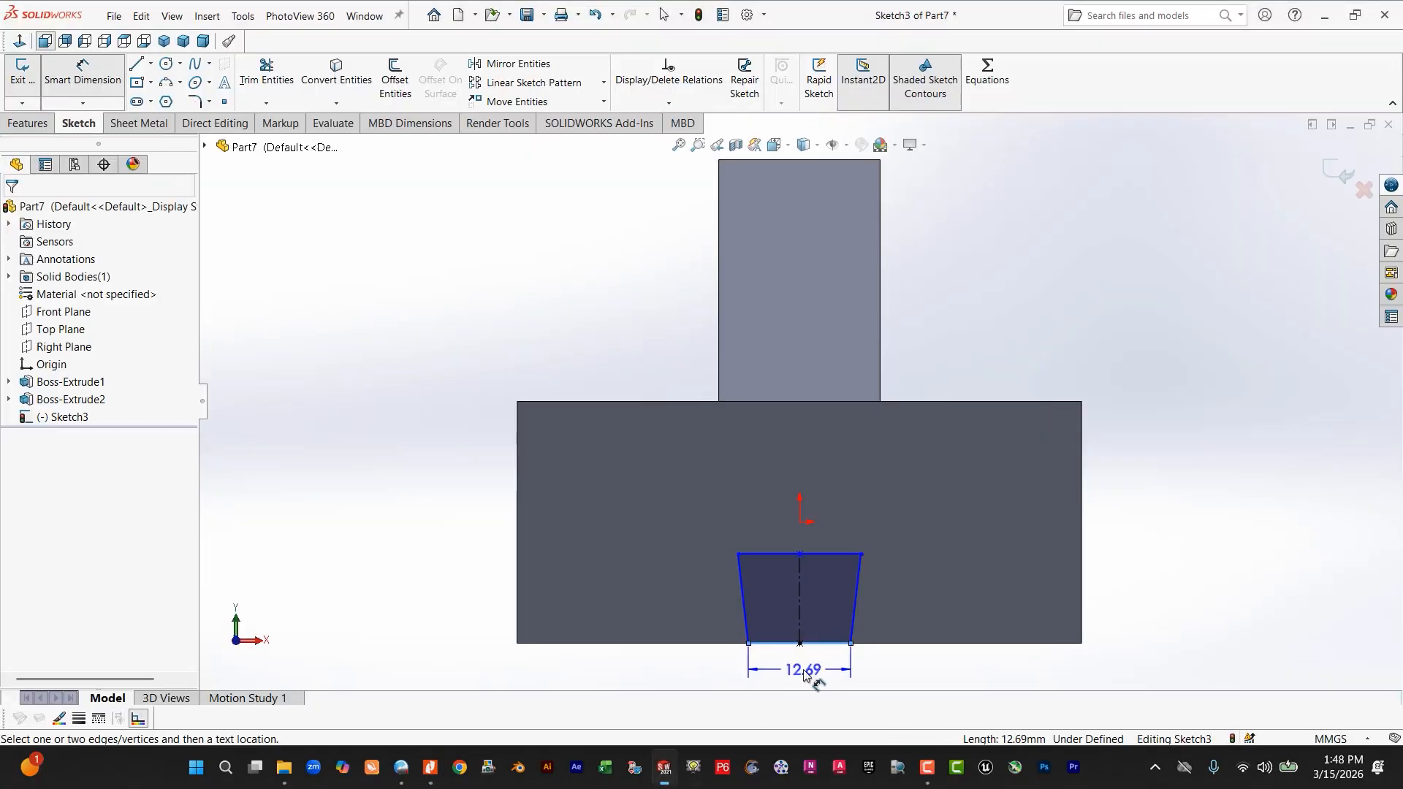
left_click(817, 678)
type("10")
key("Return")
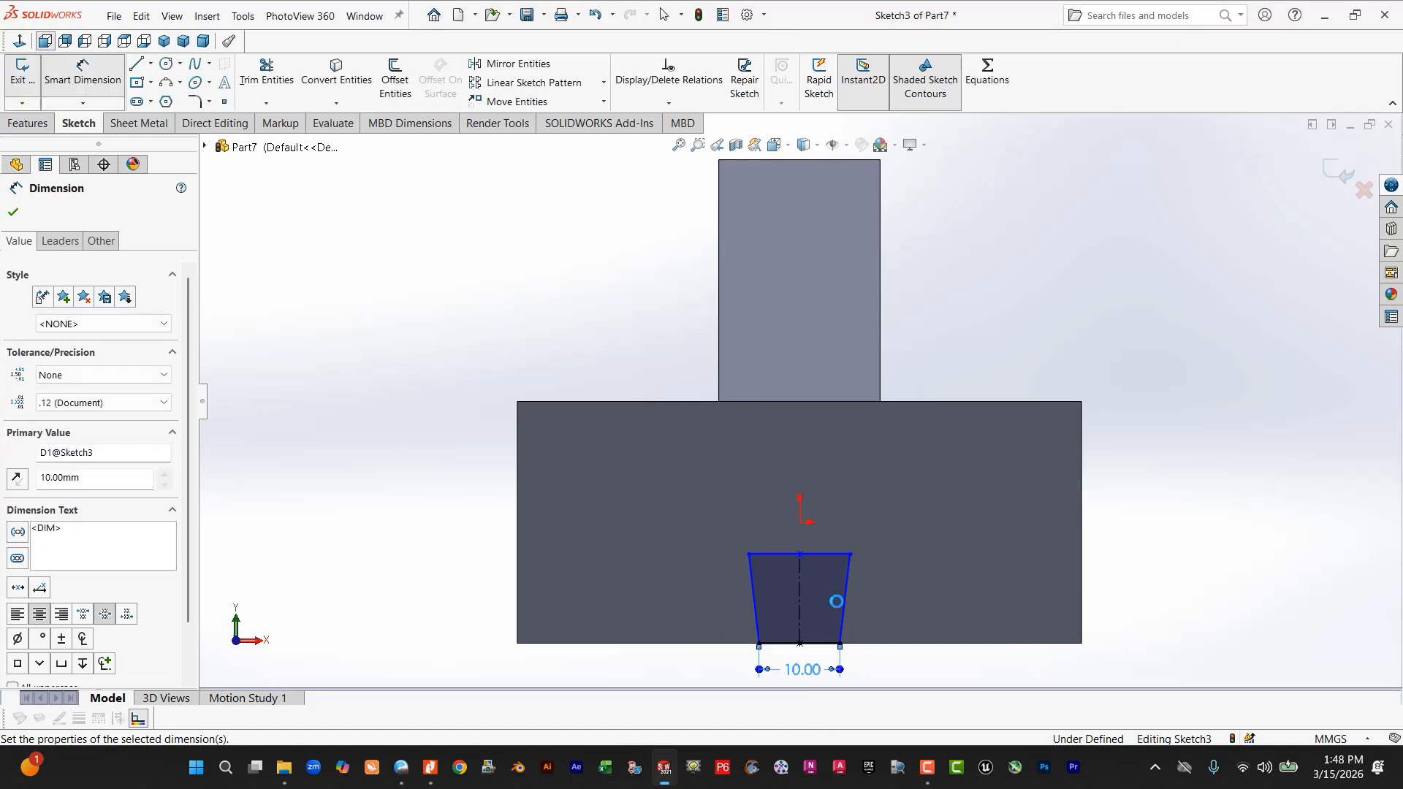
left_click(833, 555)
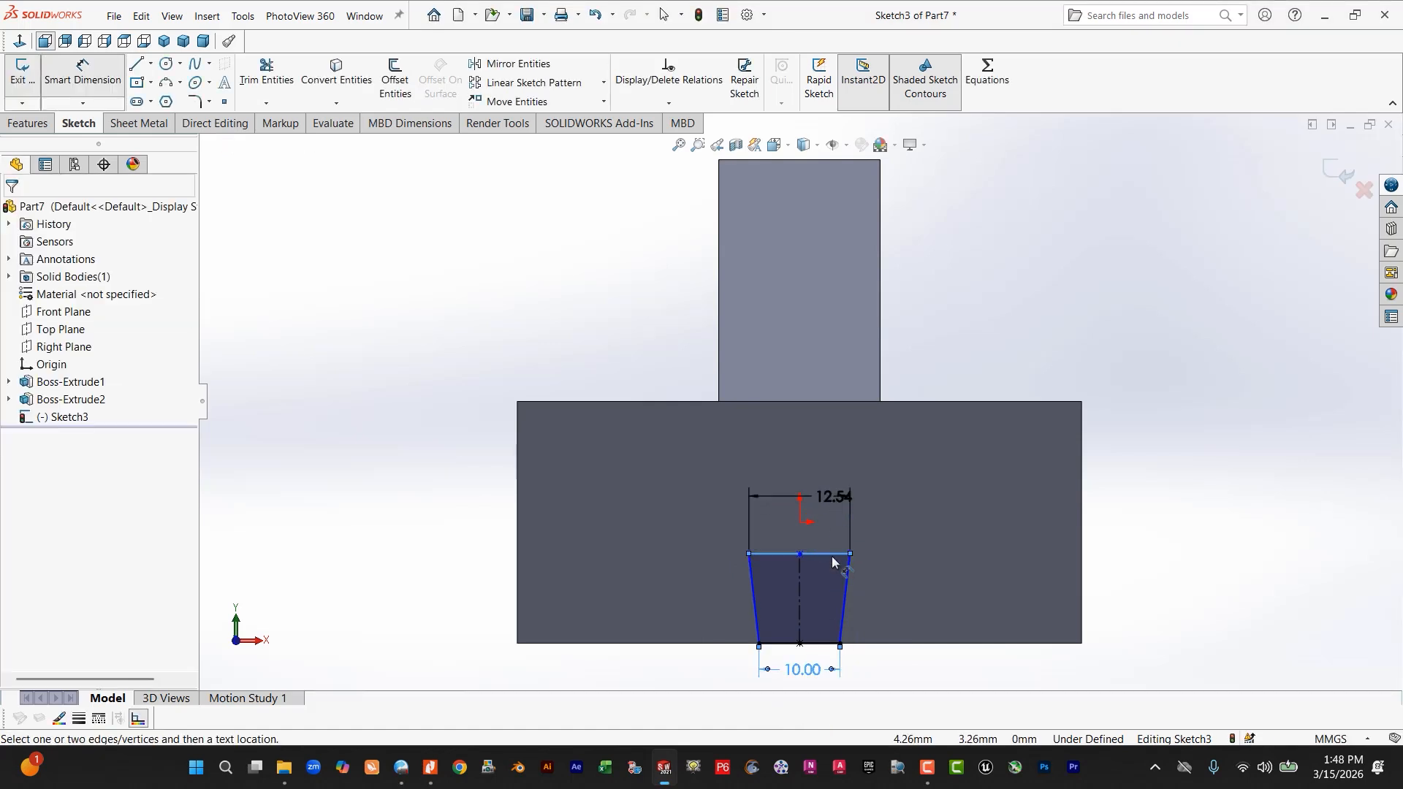
left_click(832, 497)
type("35")
key("Return")
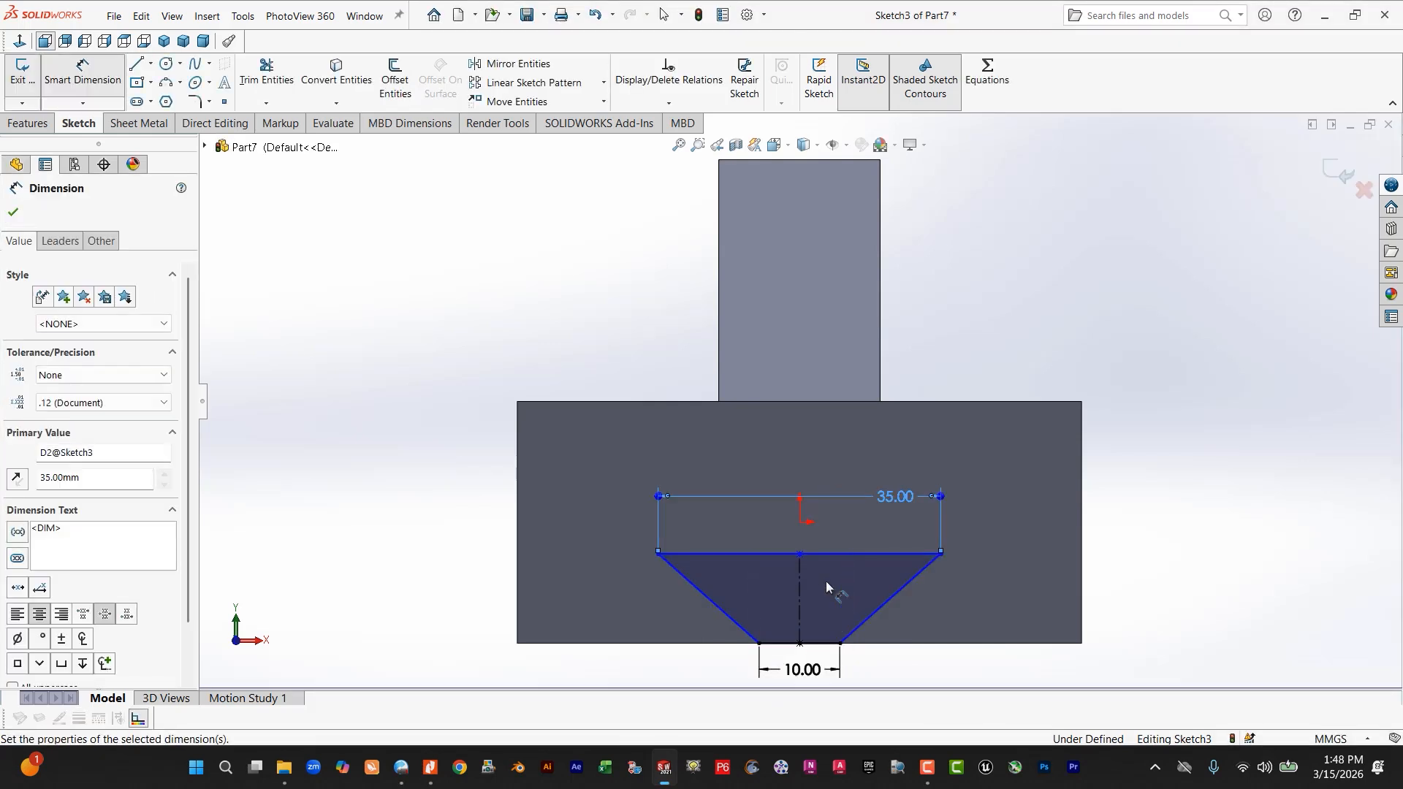
key("Escape")
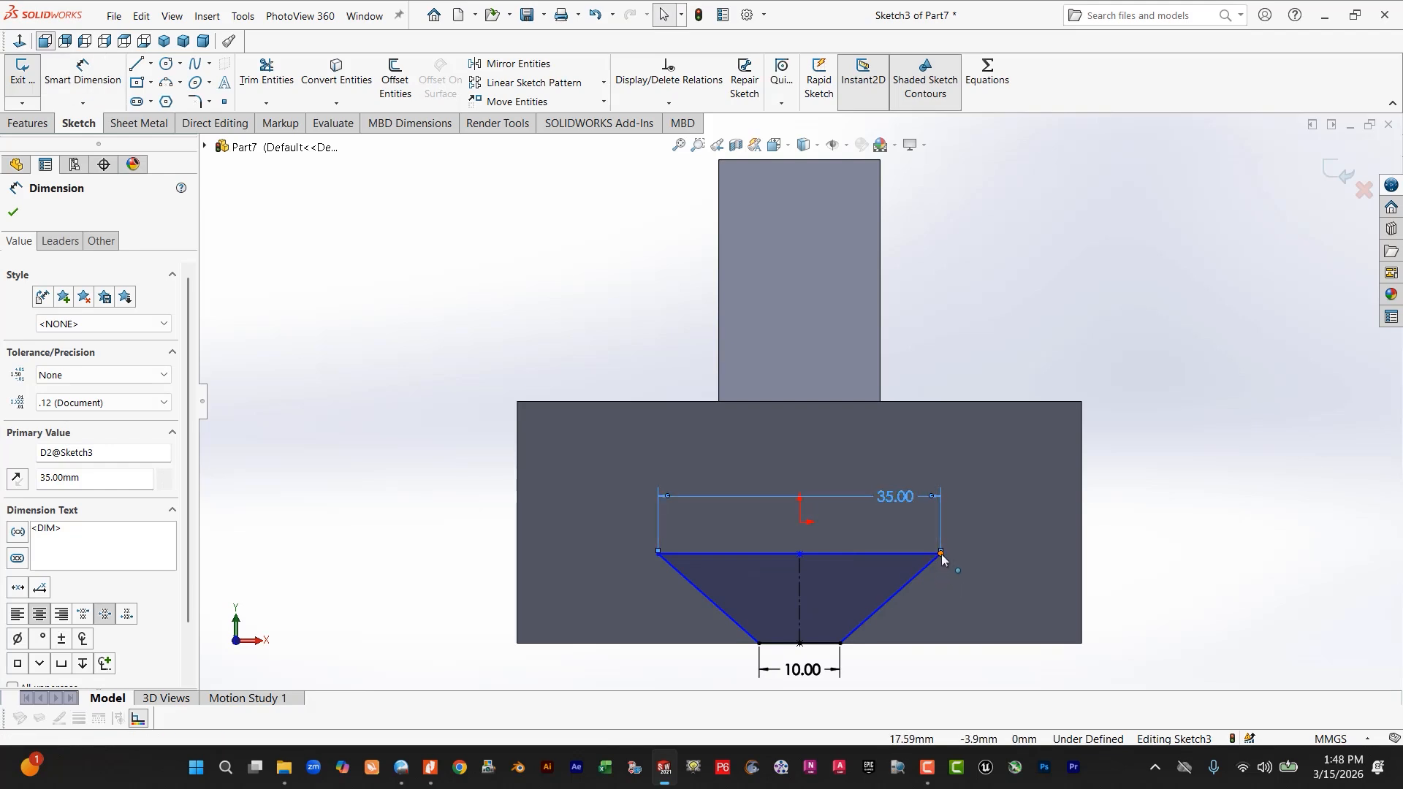
Dimension the slot profile's vertical height between its lower and upper corners on one side, and set it to 15 mm.
left_click(942, 554)
left_click(82, 76)
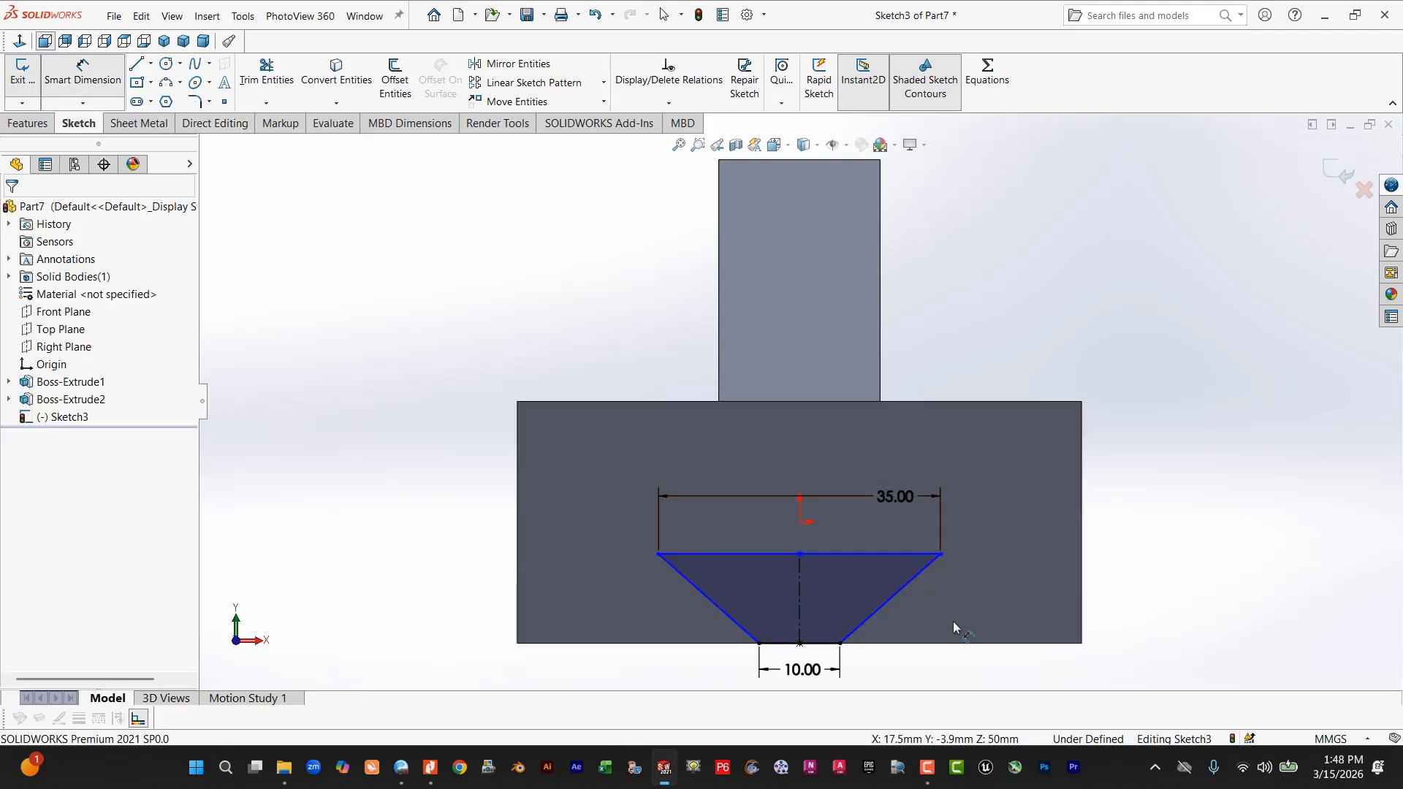
left_click(841, 644)
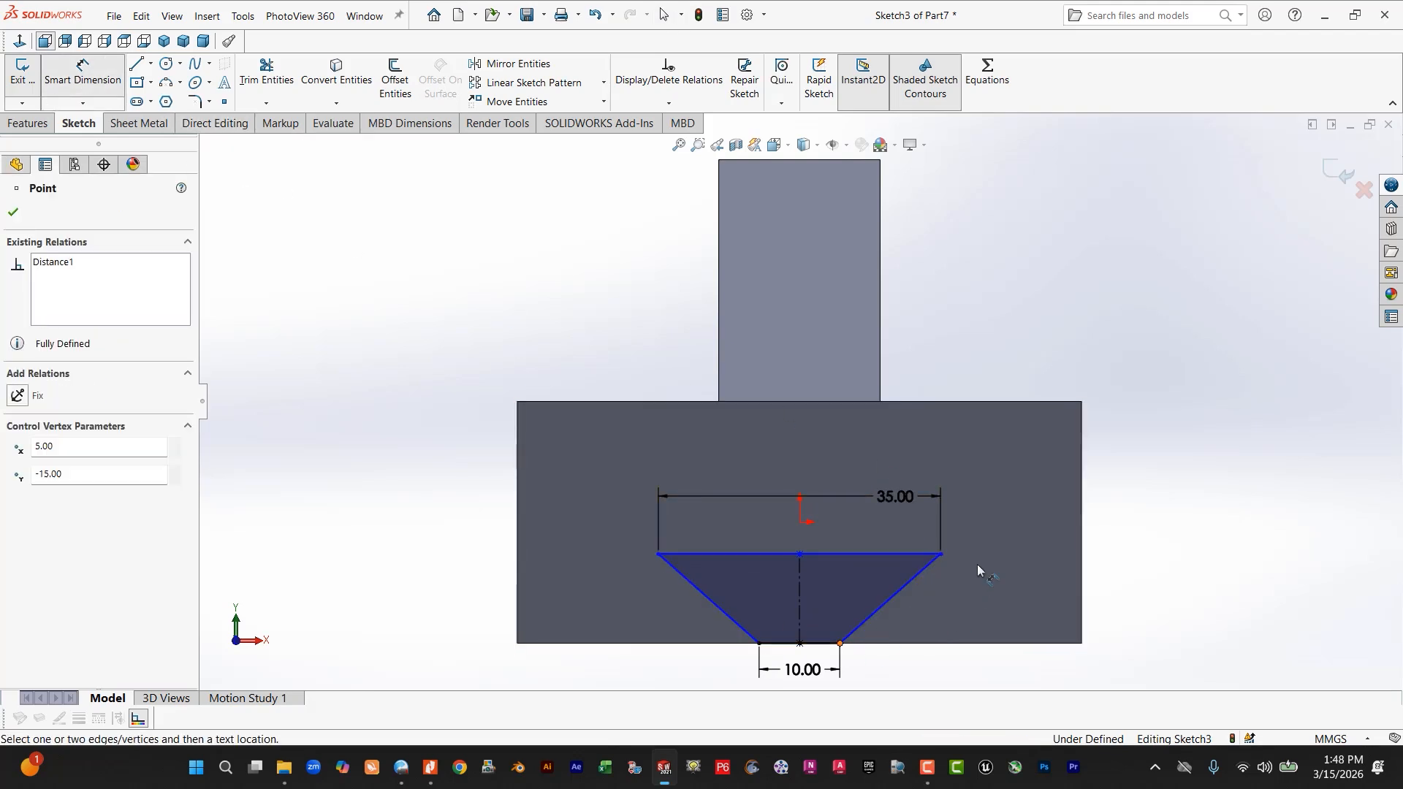
left_click(941, 554)
left_click(1176, 579)
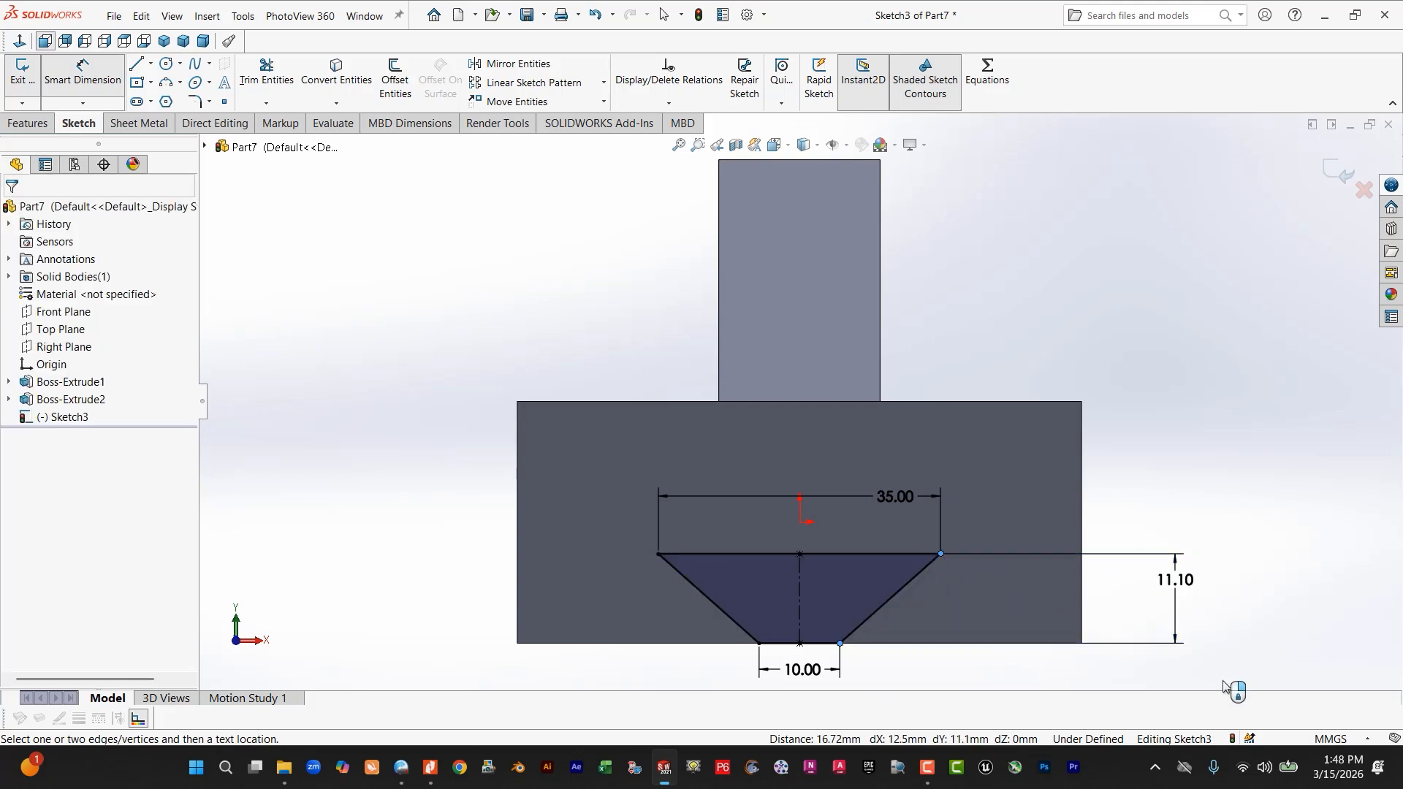
key("Return")
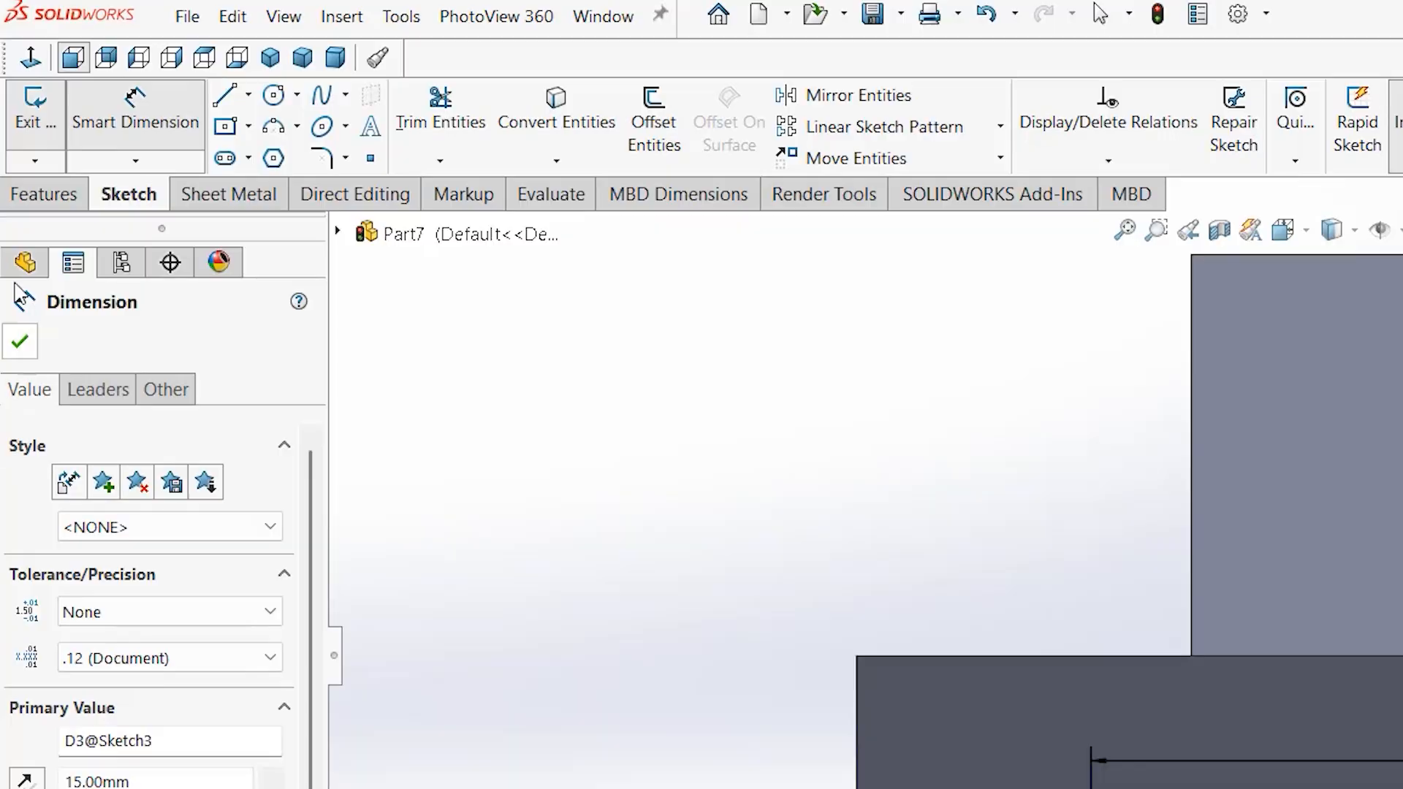
Cut the slot profile through the whole block with an Extruded Cut set to Through All.
left_click(33, 196)
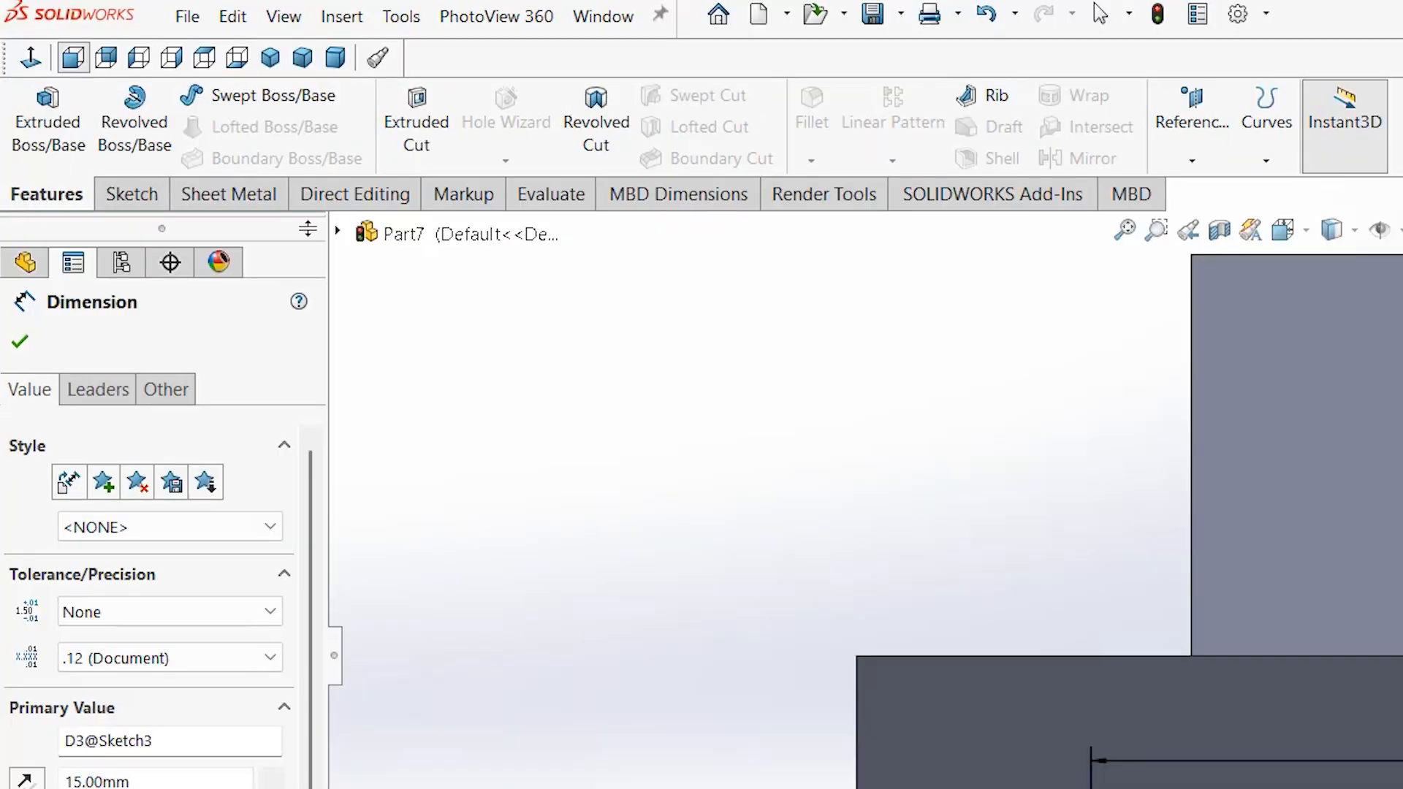
left_click(417, 122)
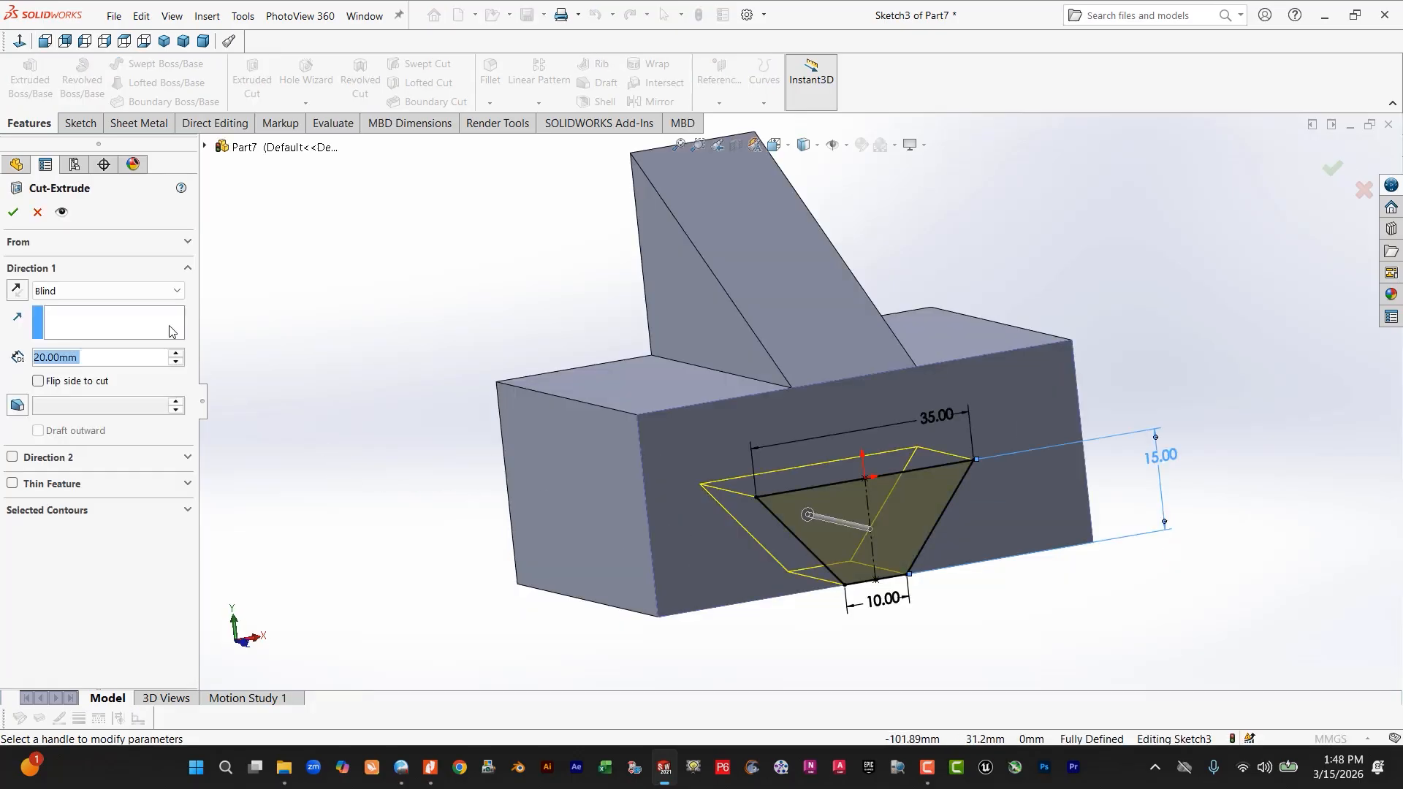
left_click(121, 291)
left_click(74, 320)
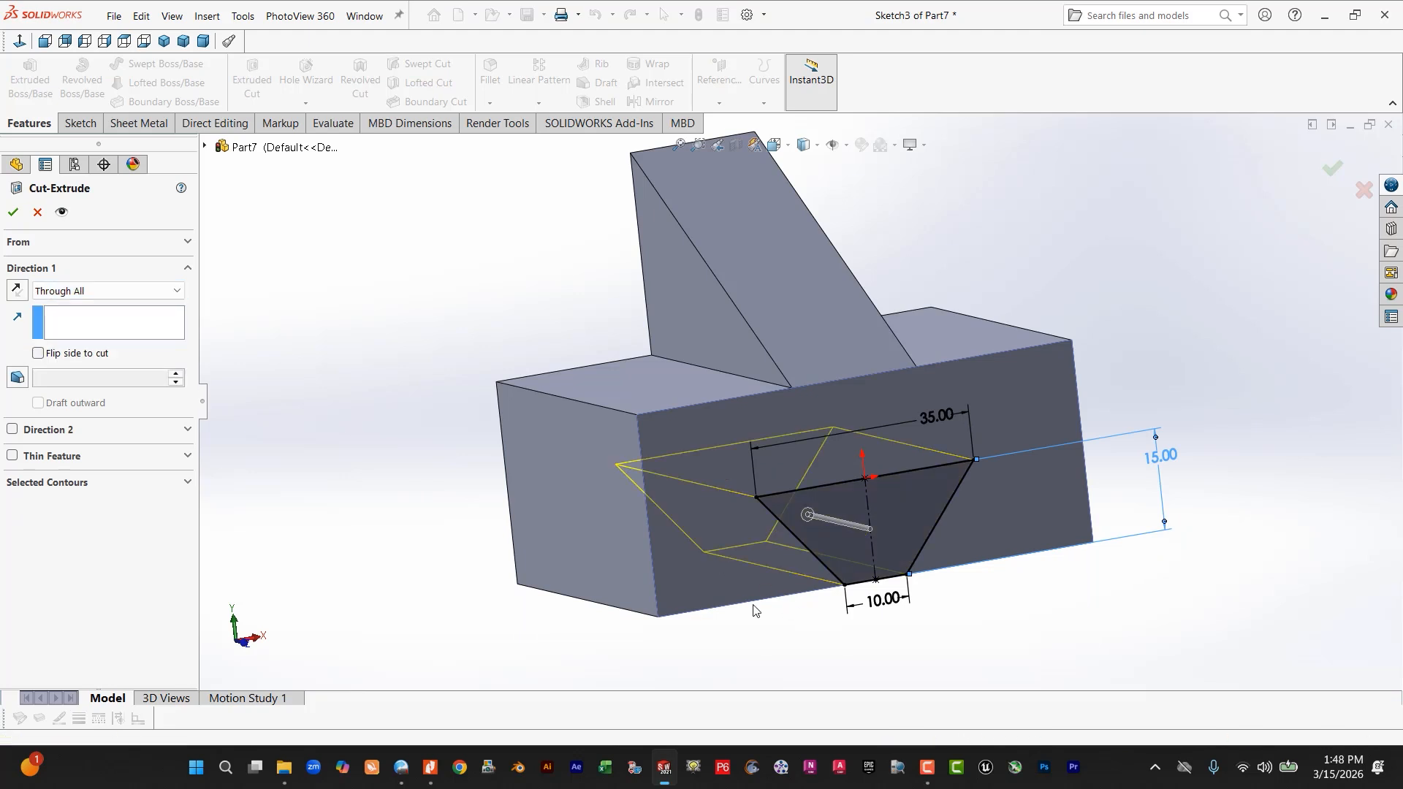
middle_click_drag(755, 611, 654, 582)
left_click(12, 213)
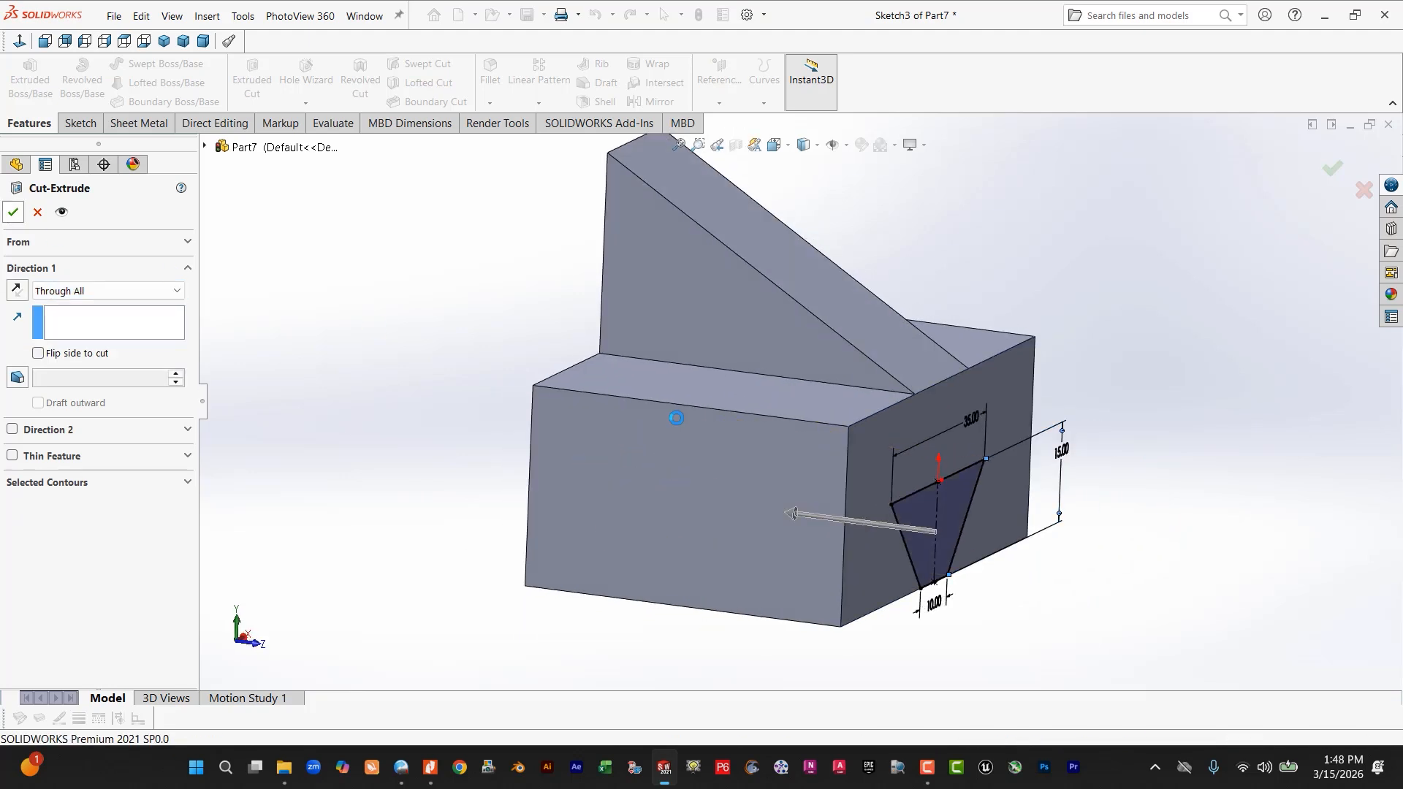
middle_click_drag(1190, 419, 1074, 485)
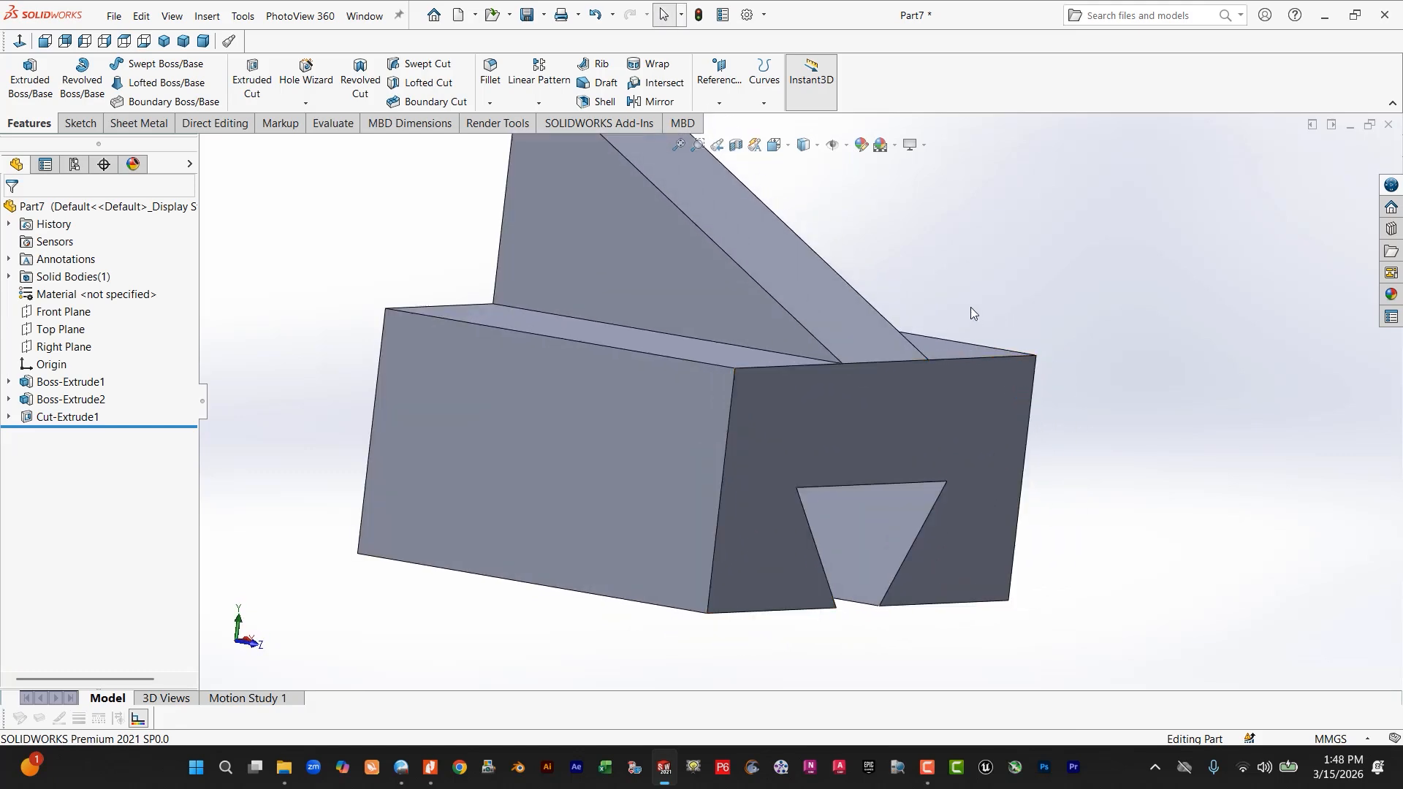